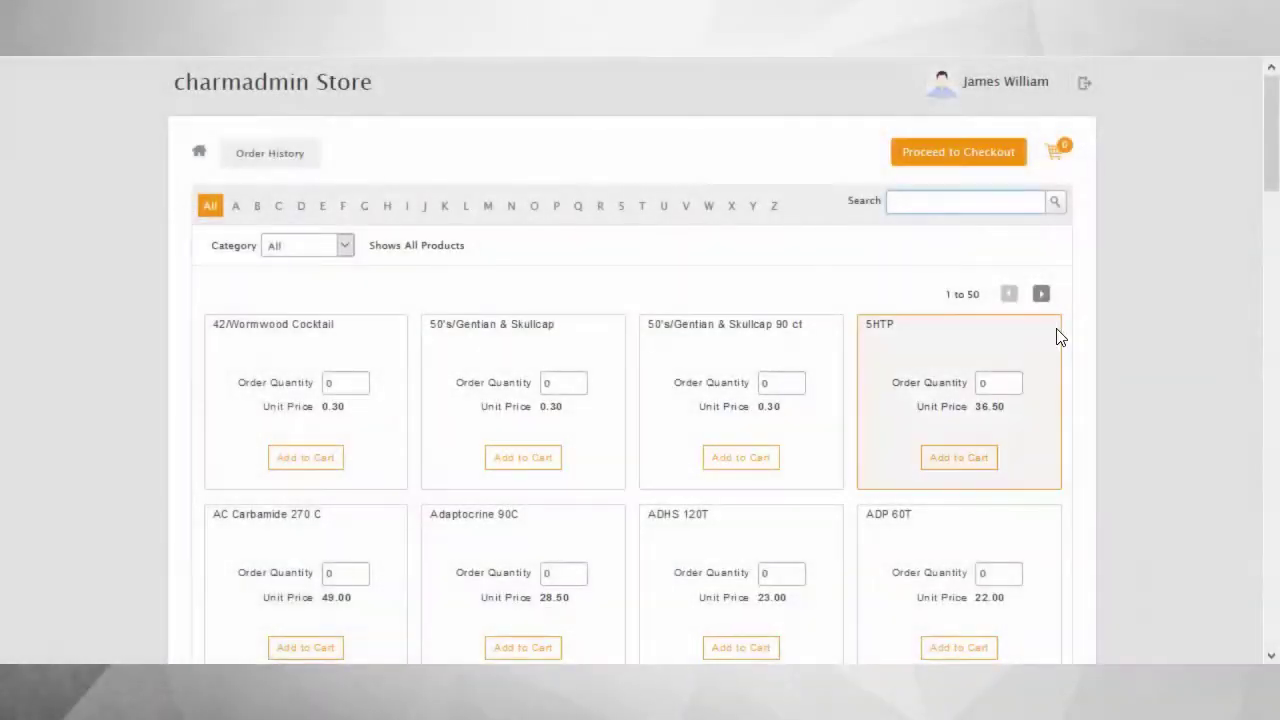
Search the patient store for 5htp and set its order quantity to 30.
type("5htp")
left_click(333, 346)
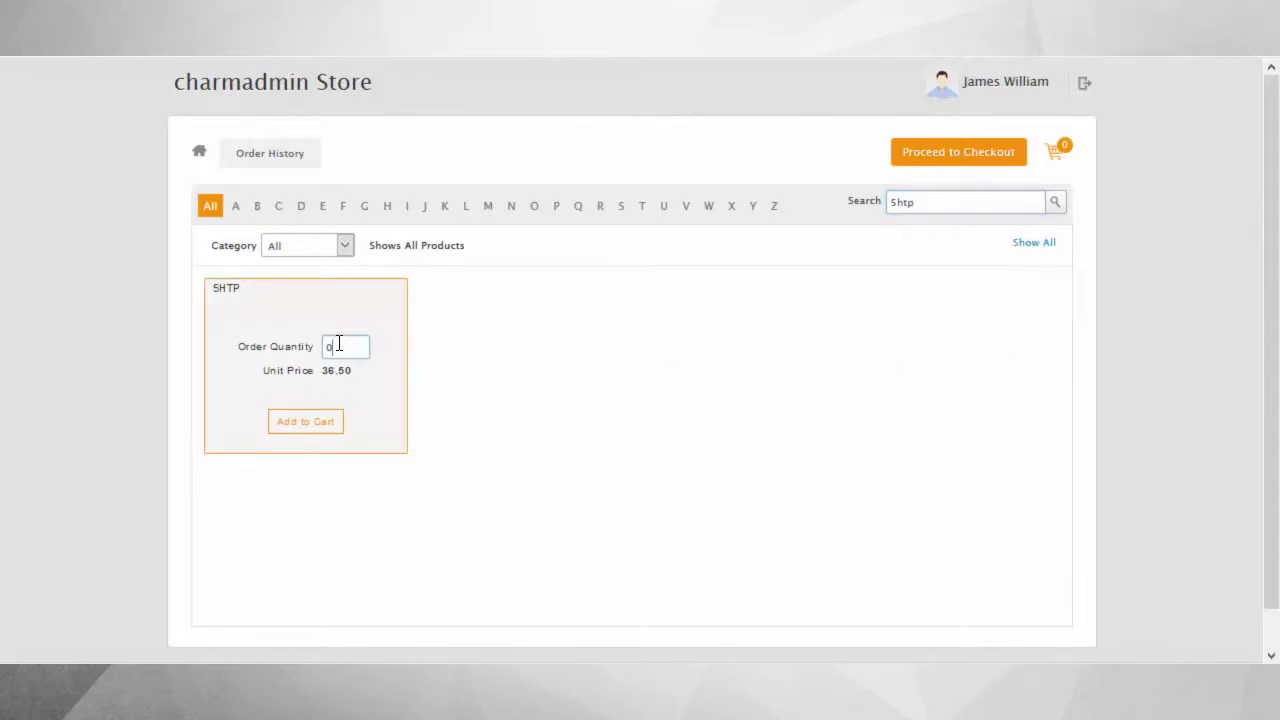
key("BackSpace")
type("30")
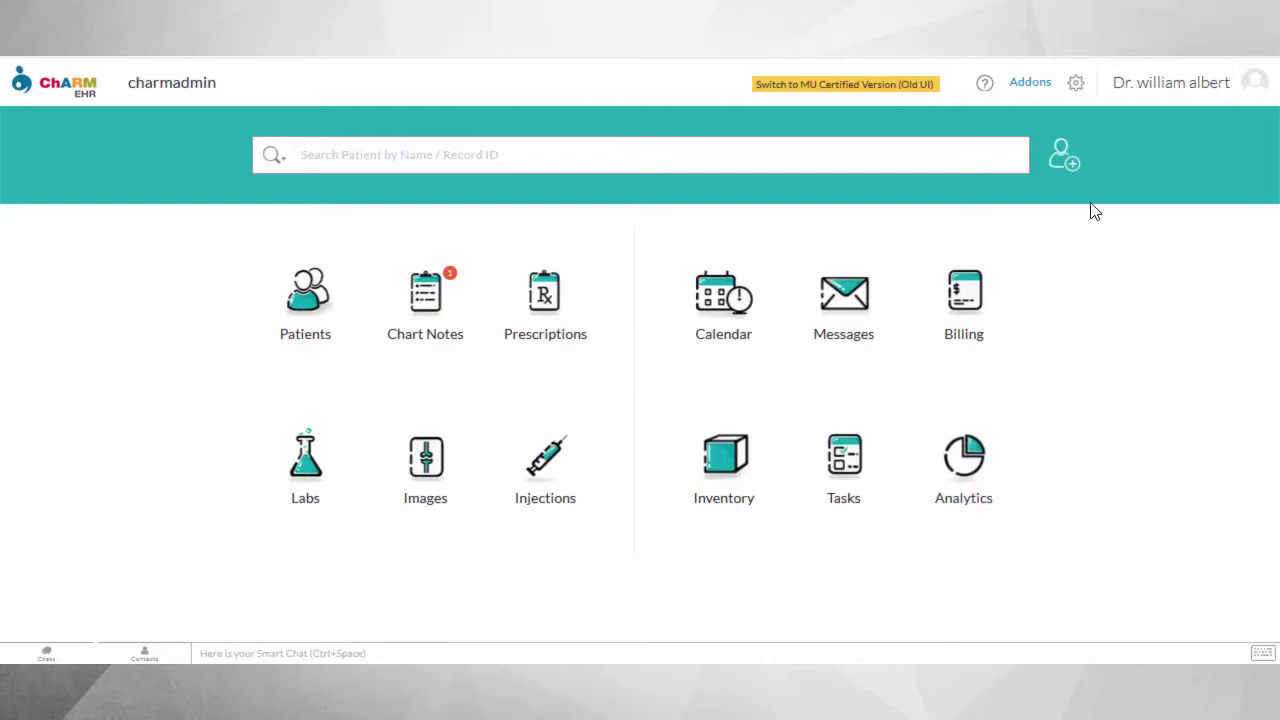
Enable E-Commerce in the practice settings and keep the store in Evaluation mode.
left_click(1076, 86)
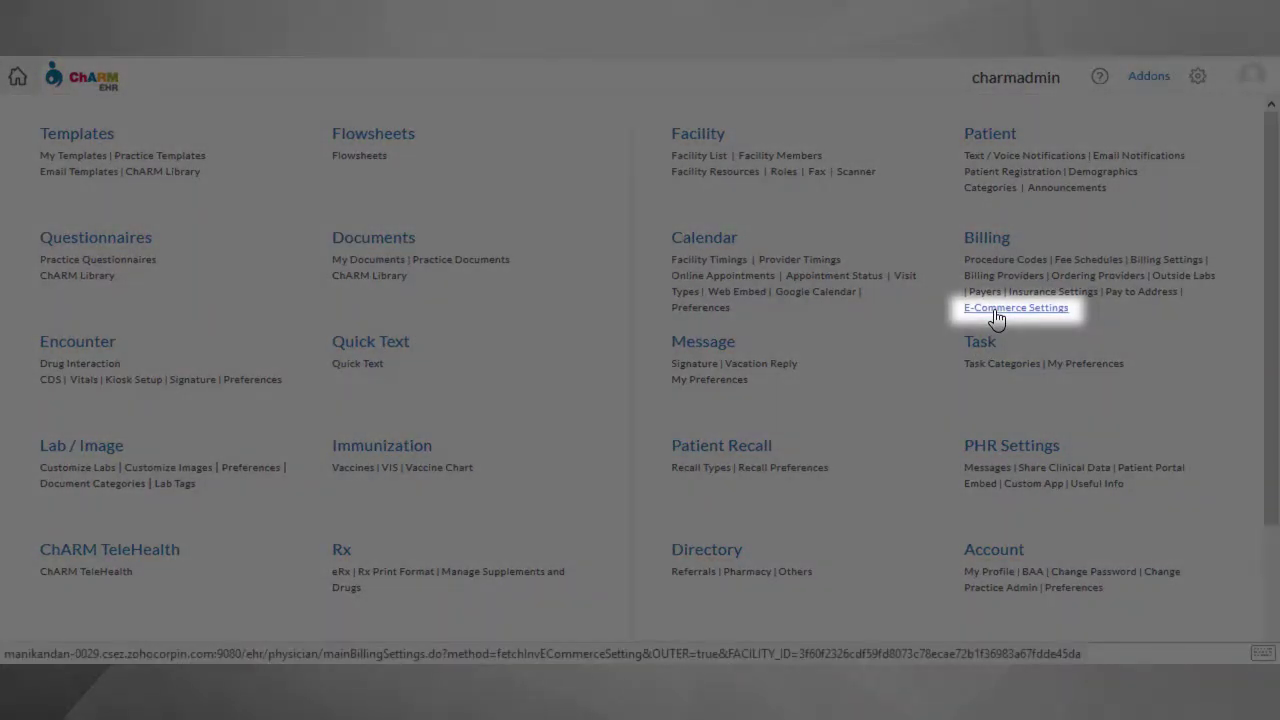
left_click(997, 310)
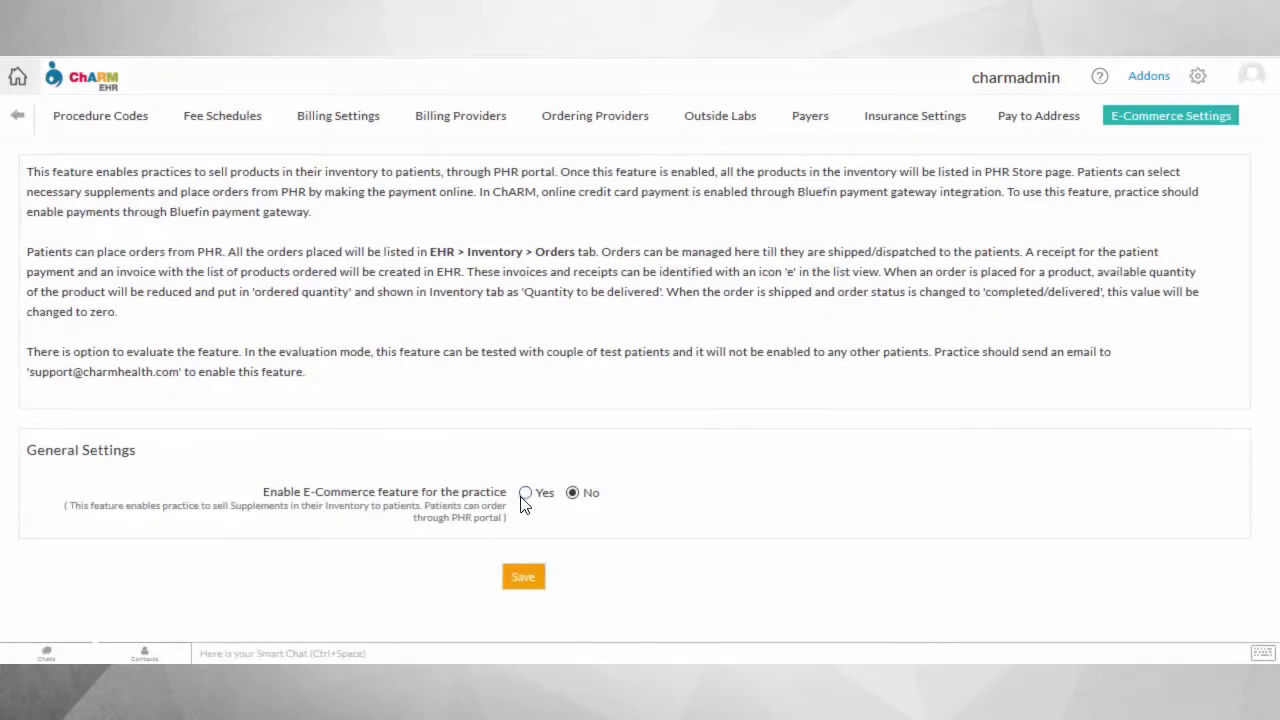
left_click(525, 492)
scroll(874, 509, "down", 3)
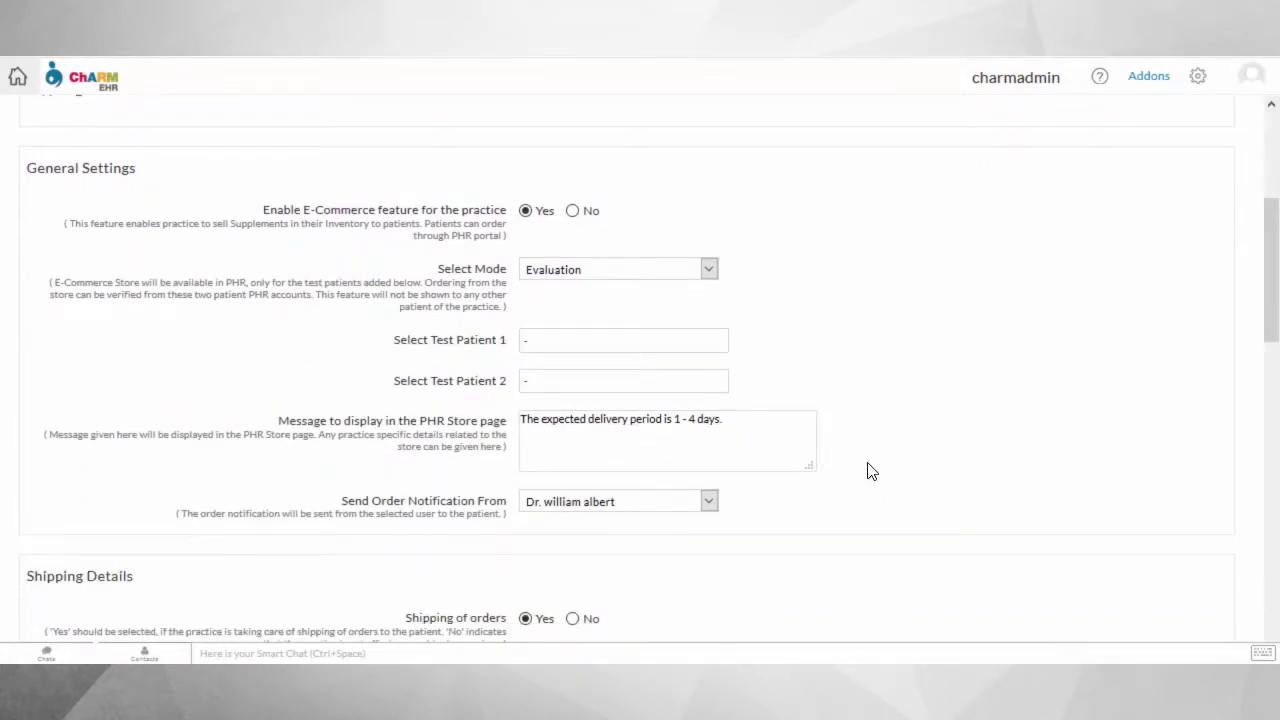
left_click(709, 269)
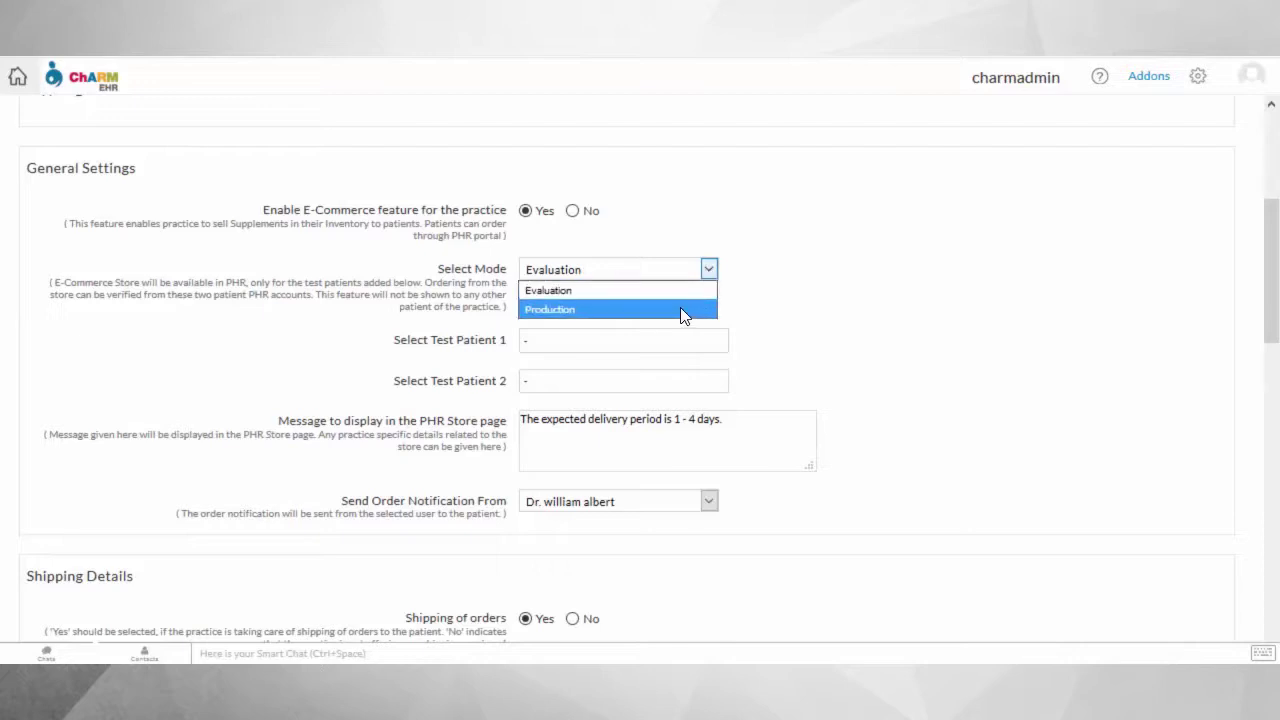
left_click(683, 300)
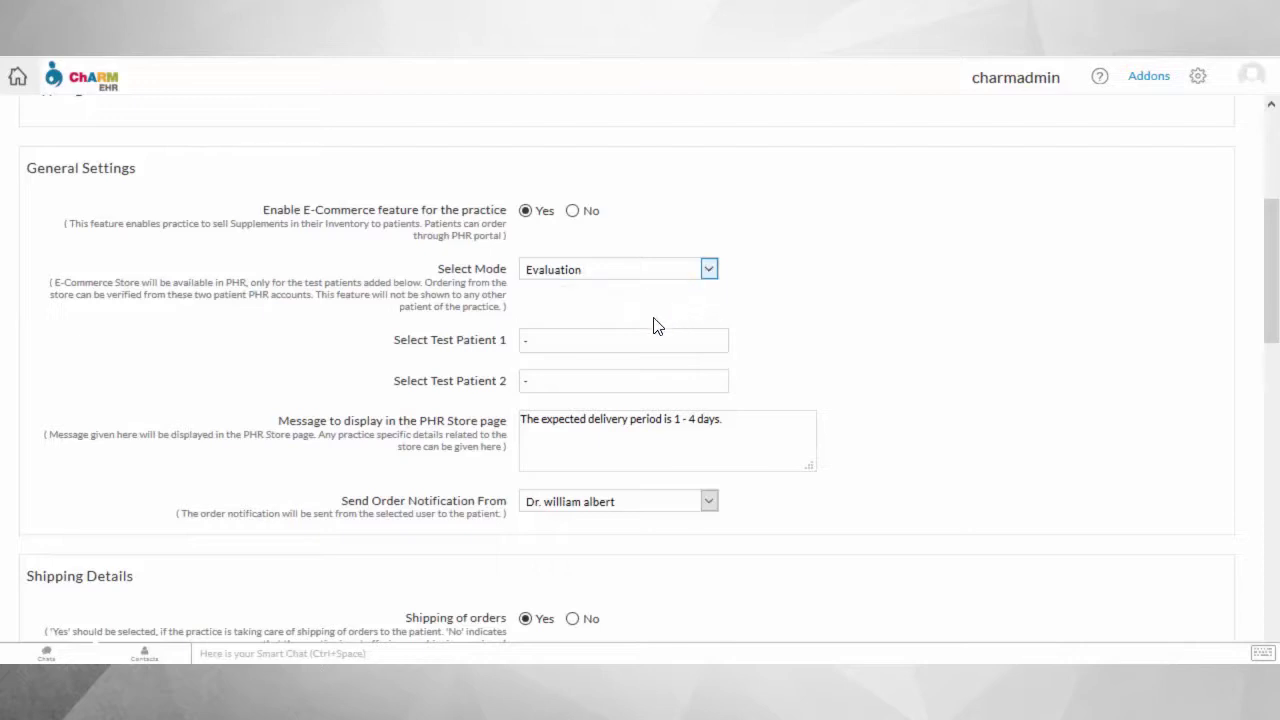
Assign the demo patient as Test Patient 1.
left_click(620, 339)
key("BackSpace")
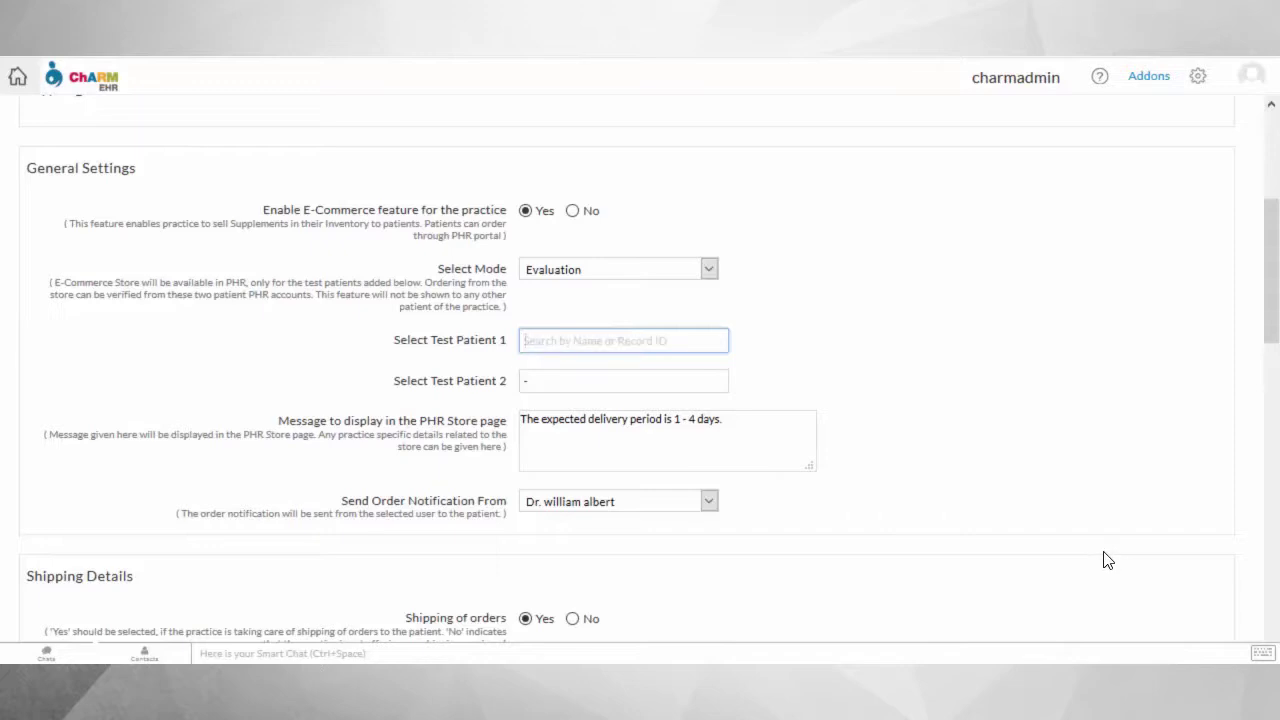
type("james")
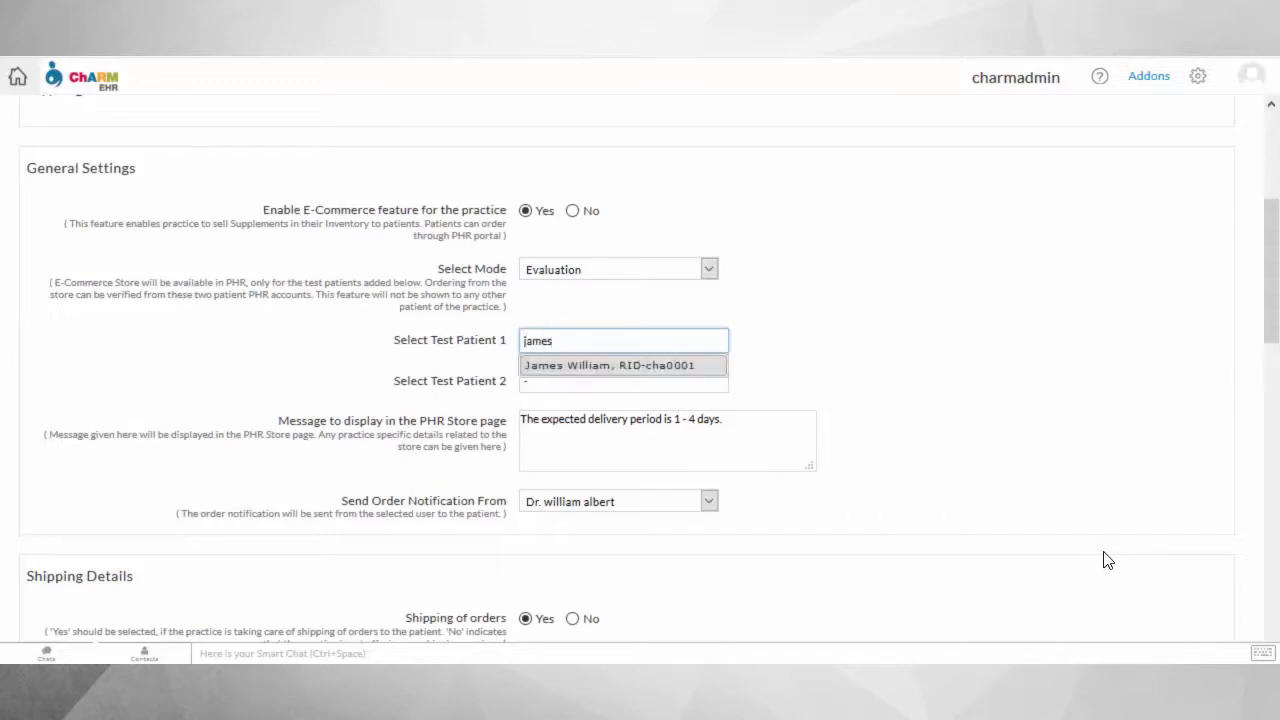
left_click(682, 366)
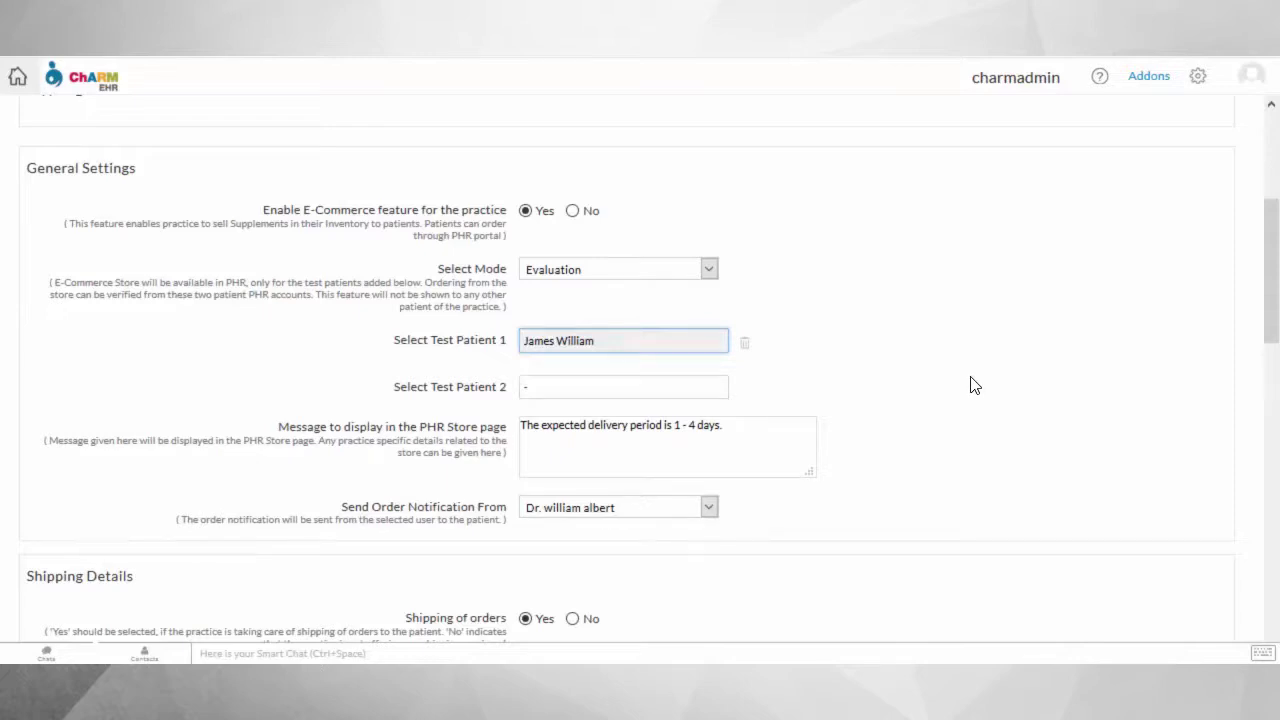
scroll(975, 386, "down", 1)
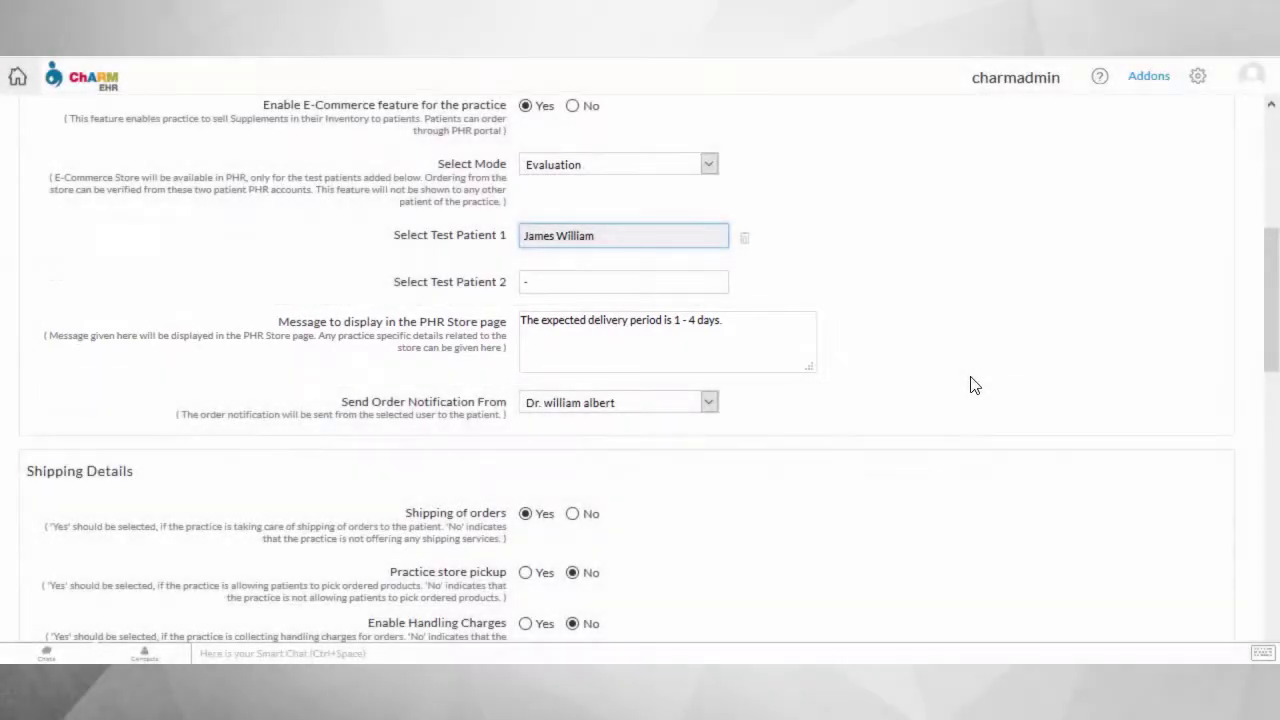
Set Practice store pickup to Yes under Shipping Details.
scroll(975, 386, "down", 1)
scroll(975, 386, "down", 2)
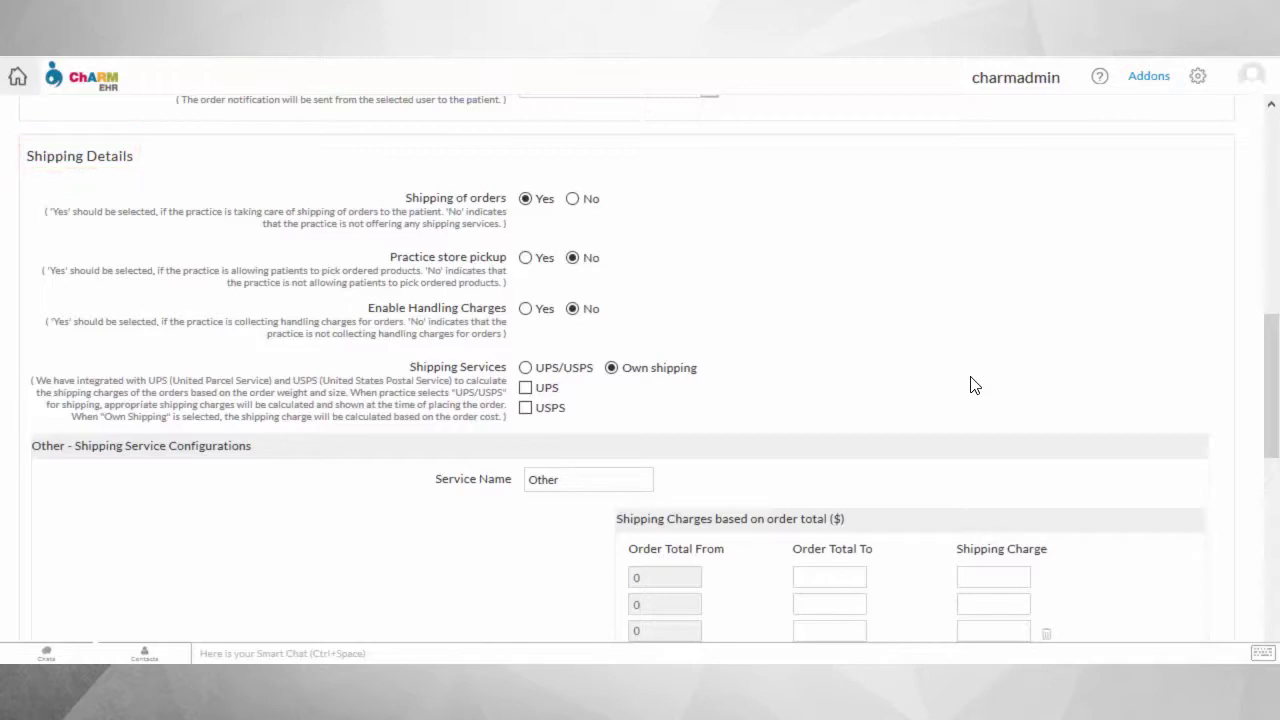
left_click(530, 259)
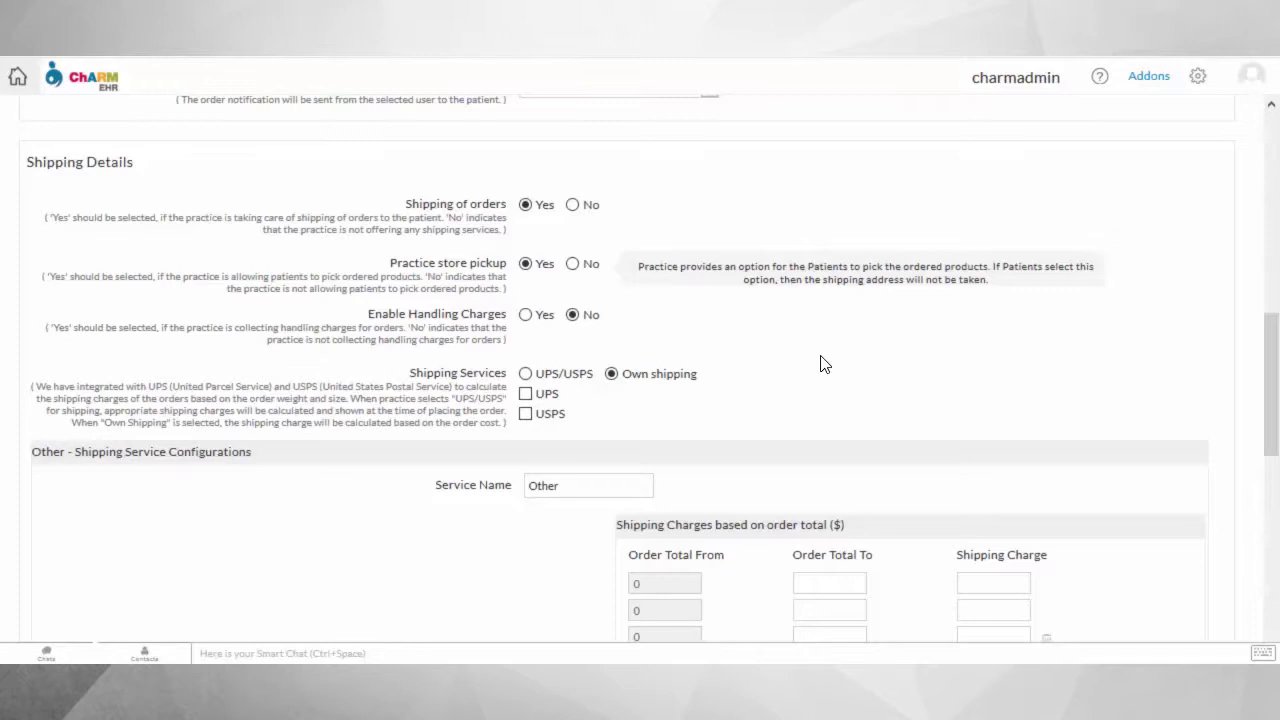
Enable handling charges of 4.00 for shipped orders and 2.00 for pickup orders.
left_click(525, 314)
left_click(642, 316)
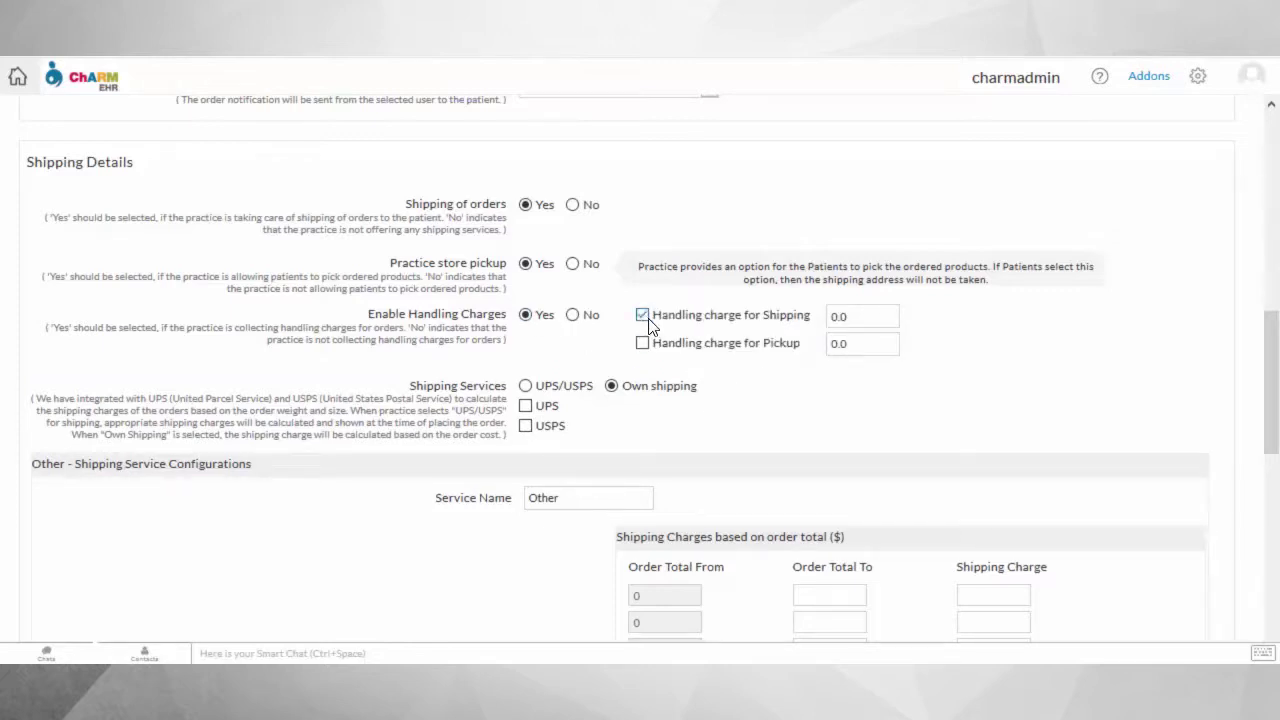
left_click(874, 326)
type("4.00")
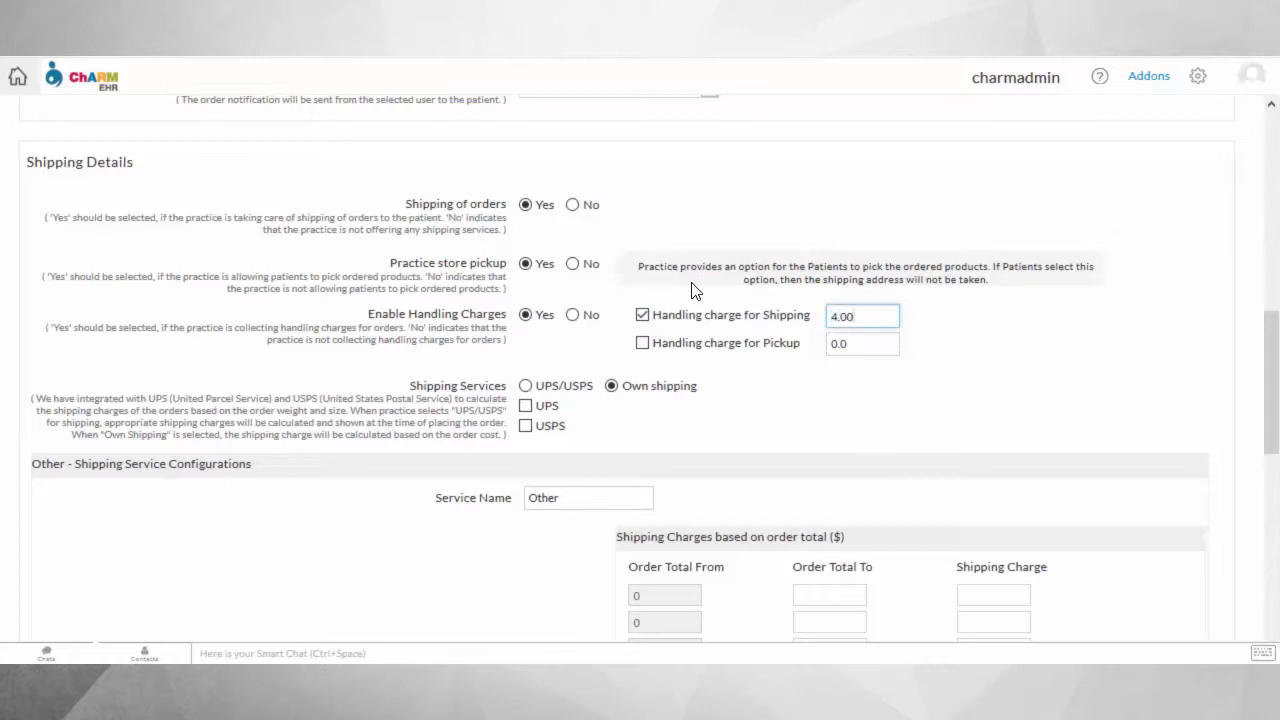
left_click(642, 343)
left_click(868, 350)
type("2.00")
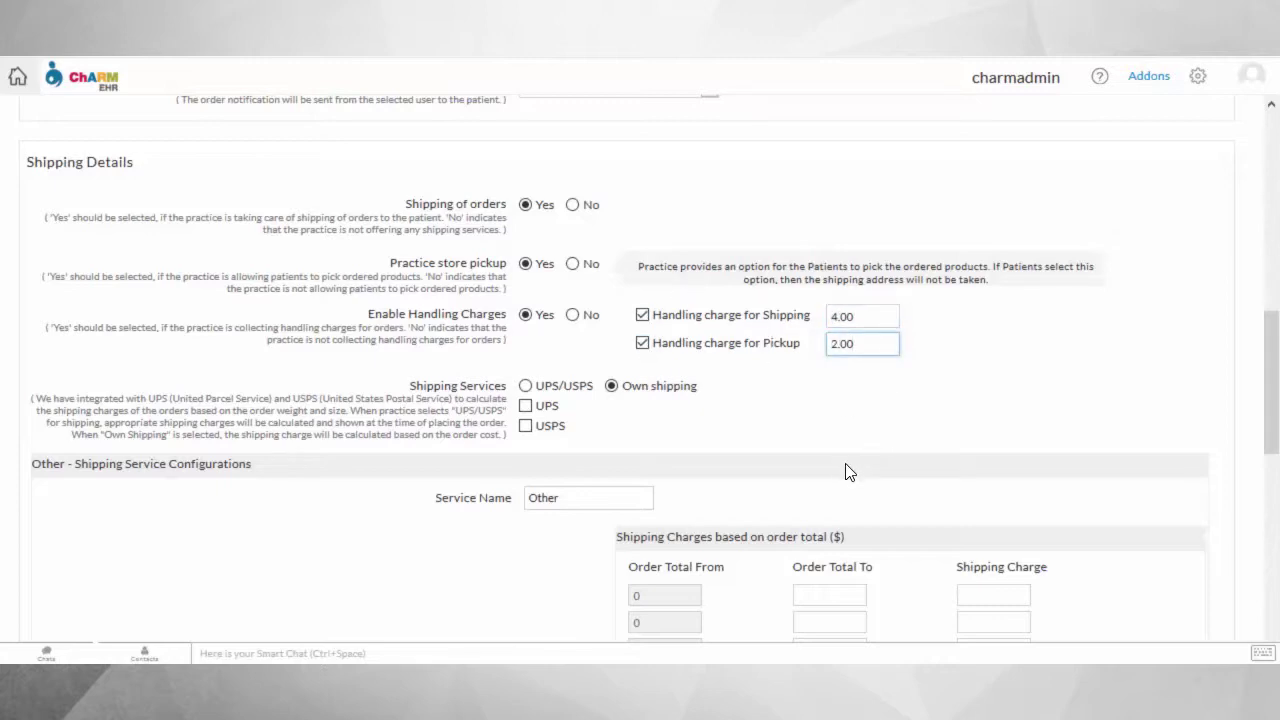
Use UPS/USPS shipping with both carriers, keeping carrier-calculated charges for each.
scroll(620, 340, "down", 1)
left_click(525, 281)
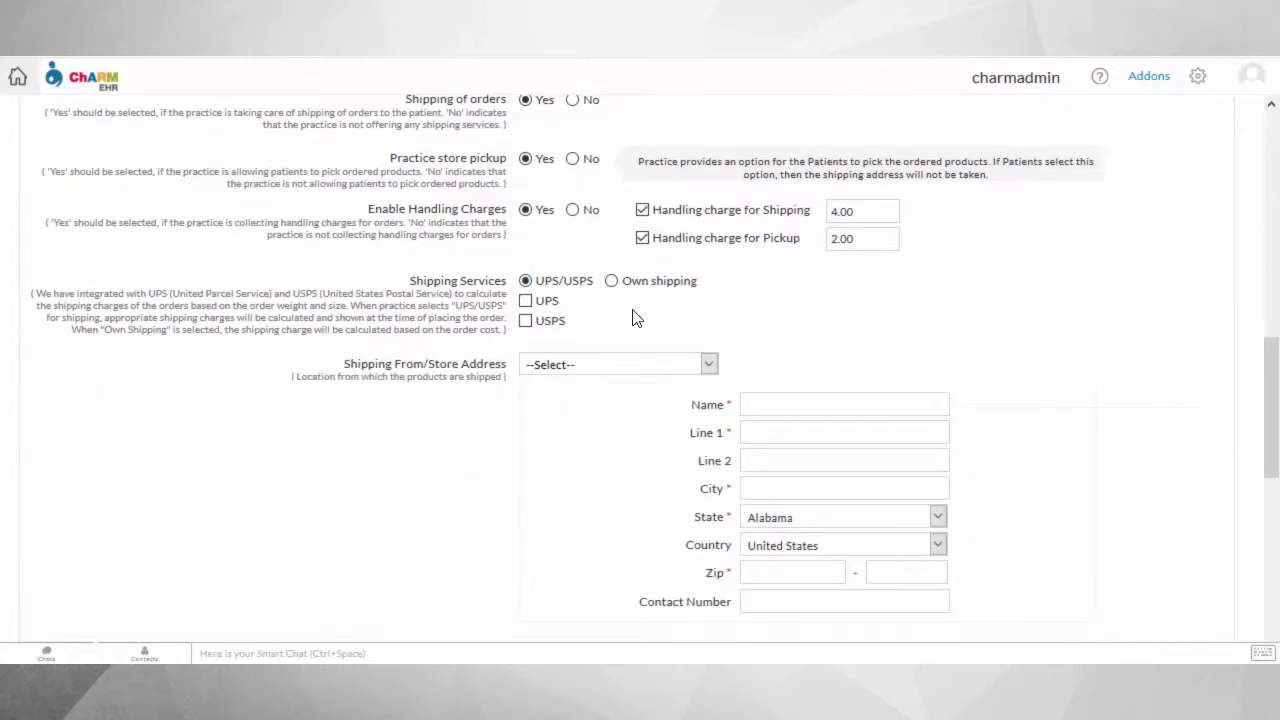
left_click(525, 300)
left_click(526, 320)
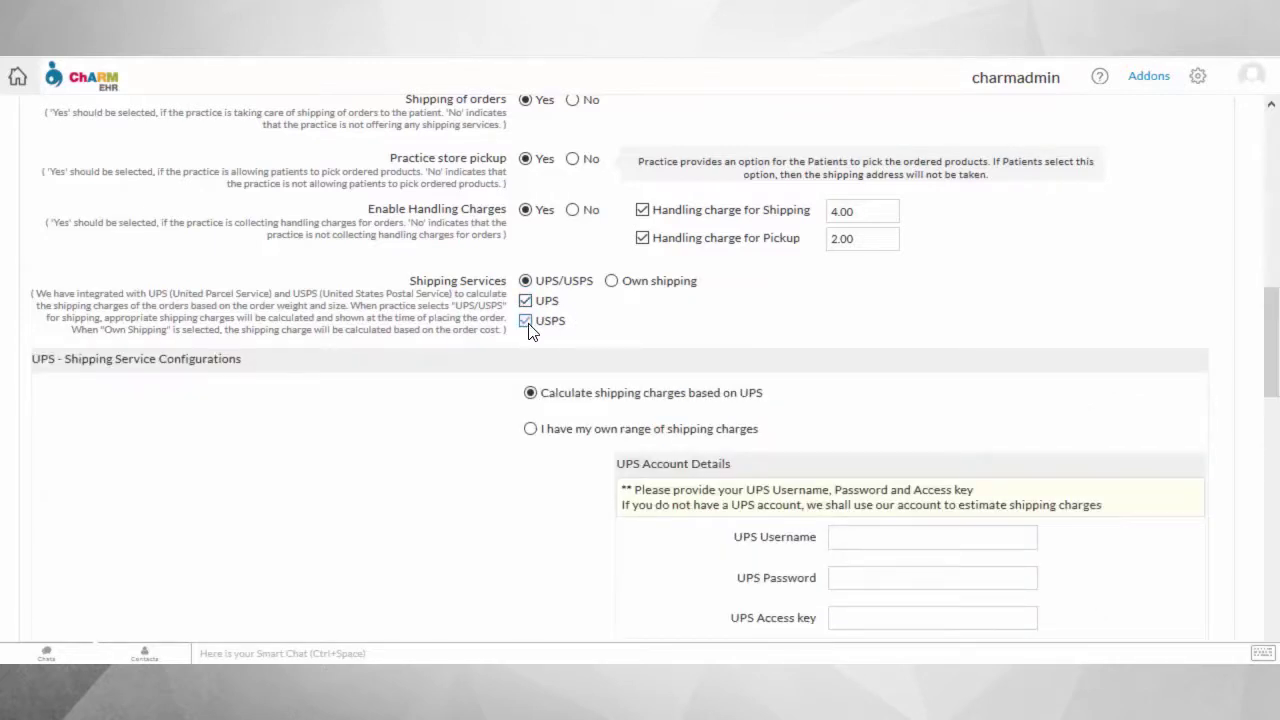
scroll(750, 345, "down", 1)
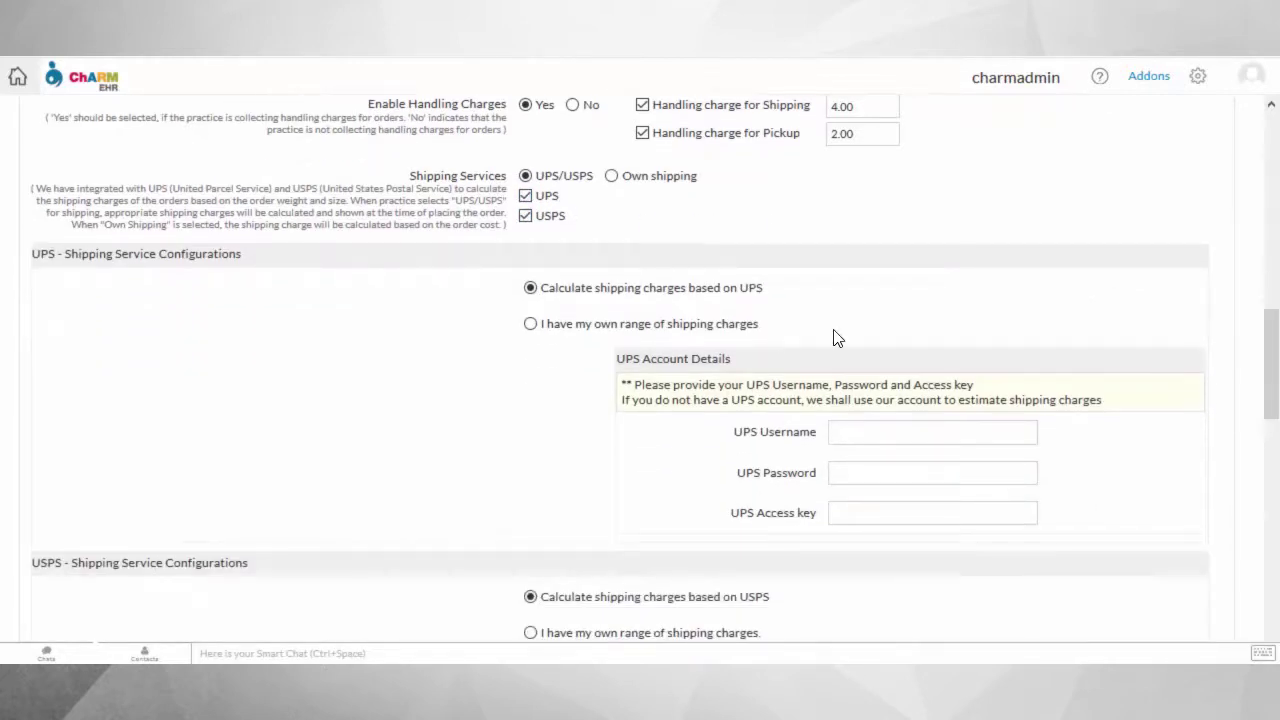
left_click(530, 324)
left_click(530, 288)
scroll(480, 406, "down", 4)
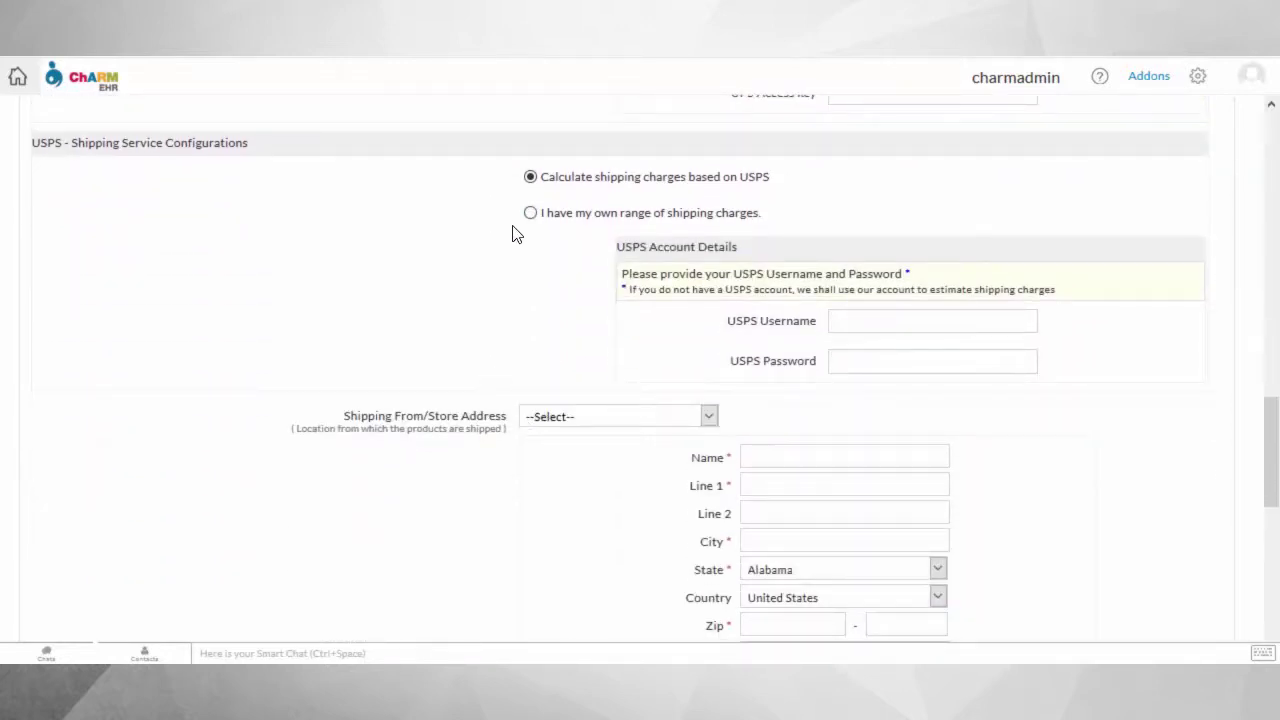
left_click(530, 212)
left_click(530, 176)
scroll(640, 429, "down", 1)
Select charmadmin as ship-from and fill in the store's street, city, state, zip and phone.
left_click(626, 311)
left_click(580, 331)
left_click(860, 379)
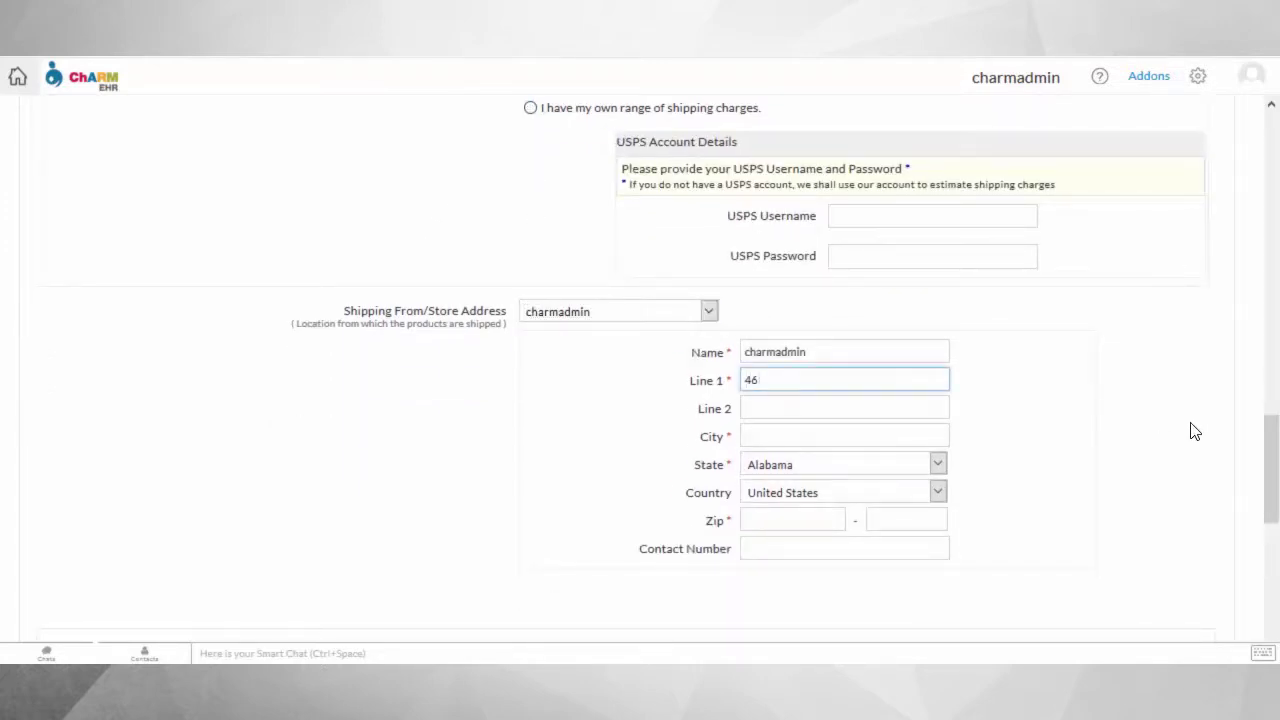
key("Tab")
key("Tab")
type("Los Angeles")
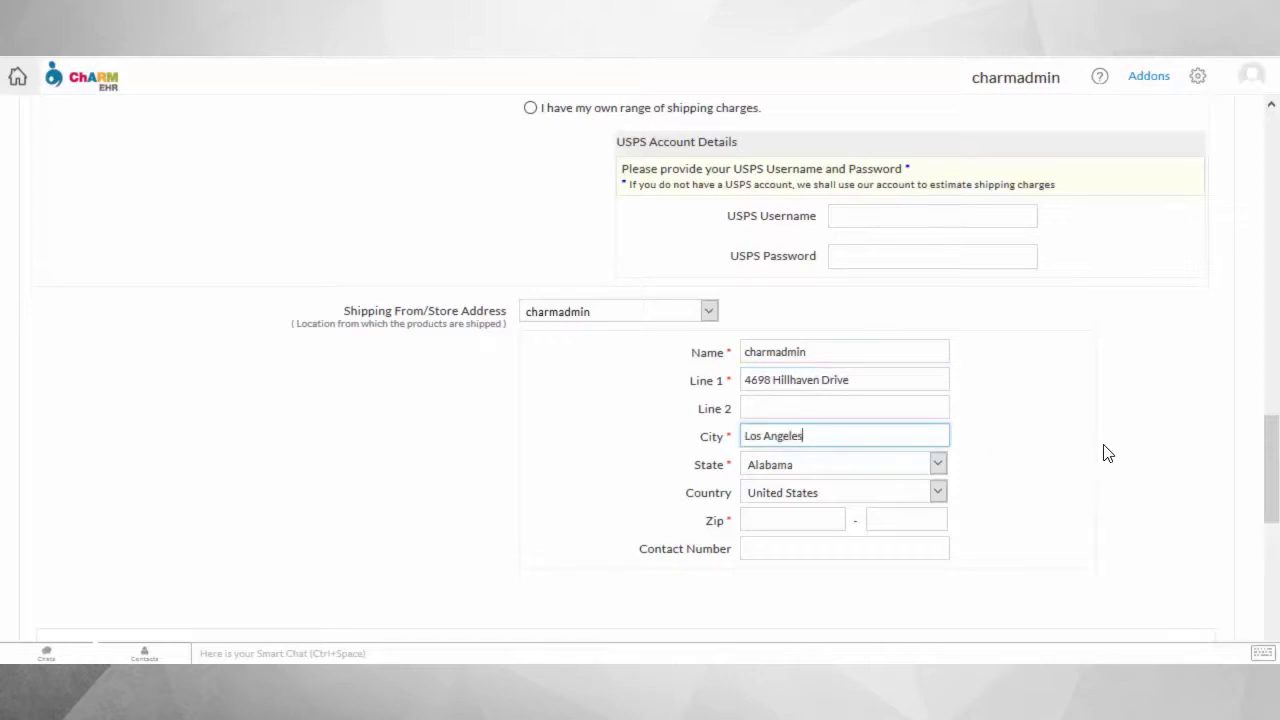
left_click(866, 471)
left_click(808, 168)
left_click(810, 521)
type("90005")
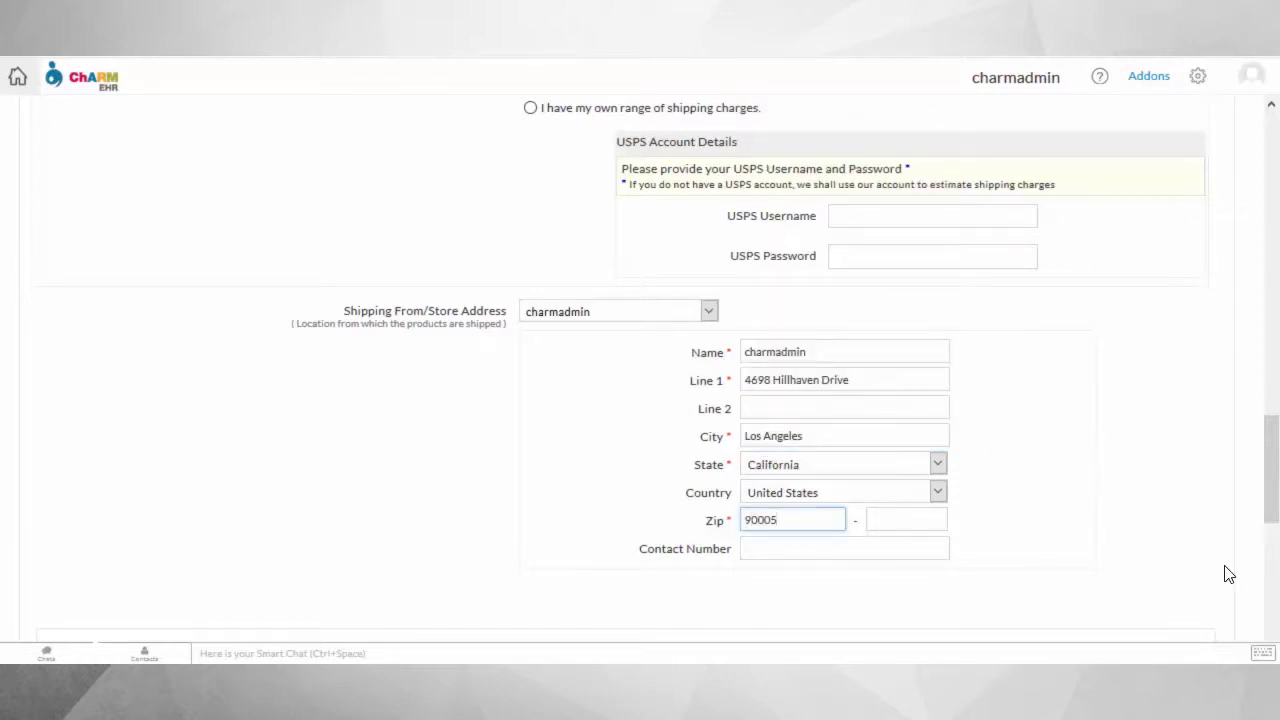
key("Tab")
type("1533")
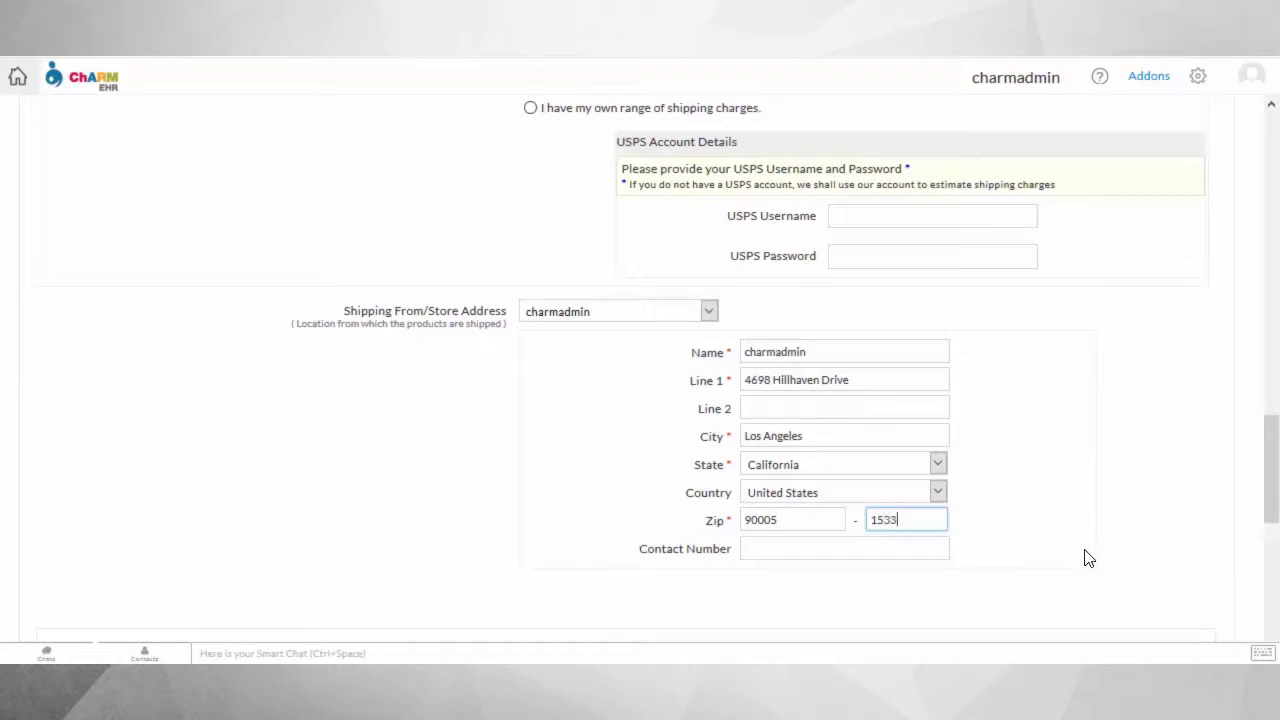
key("Tab")
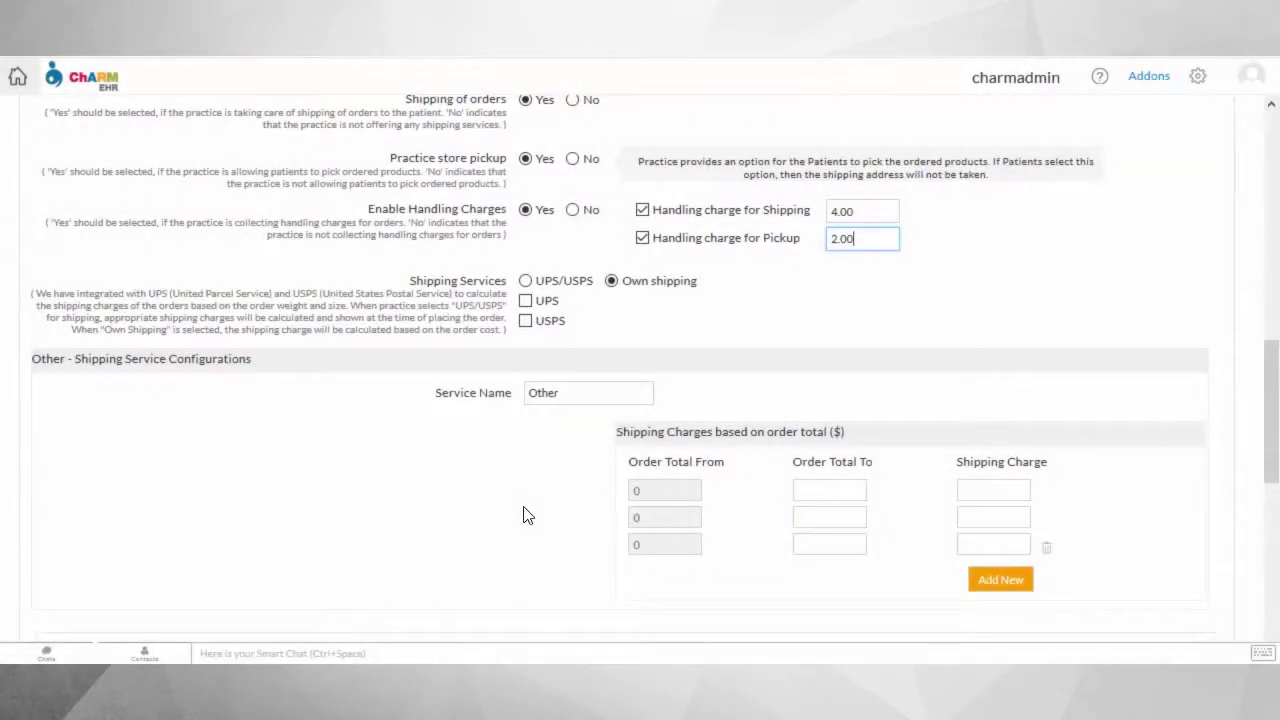
Set own-shipping charges 5.00, 6.00, 7.00 and 15.00 for totals up to 100, 500, 1000 and 10000.
left_click(830, 490)
type("100.00")
key("Tab")
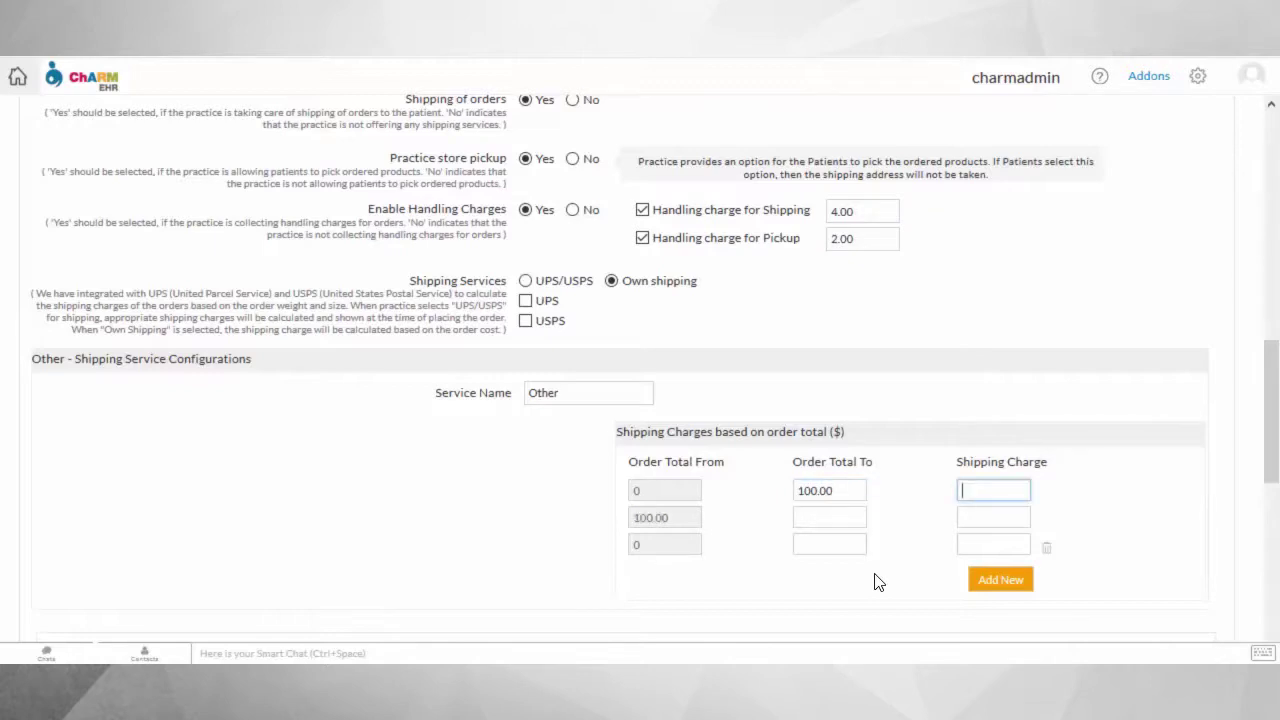
type("5.00")
key("Tab")
type("500.00")
key("Tab")
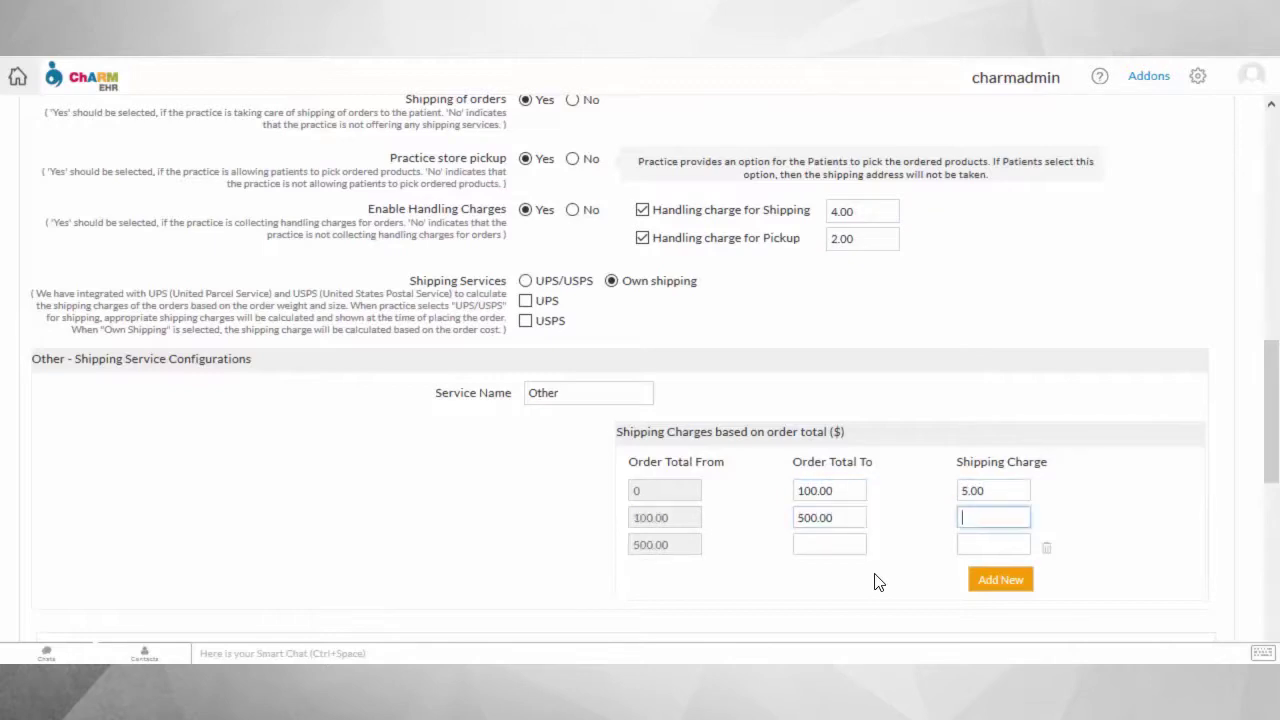
type("6.00")
key("Tab")
type("1000.00")
key("Tab")
type("7.00")
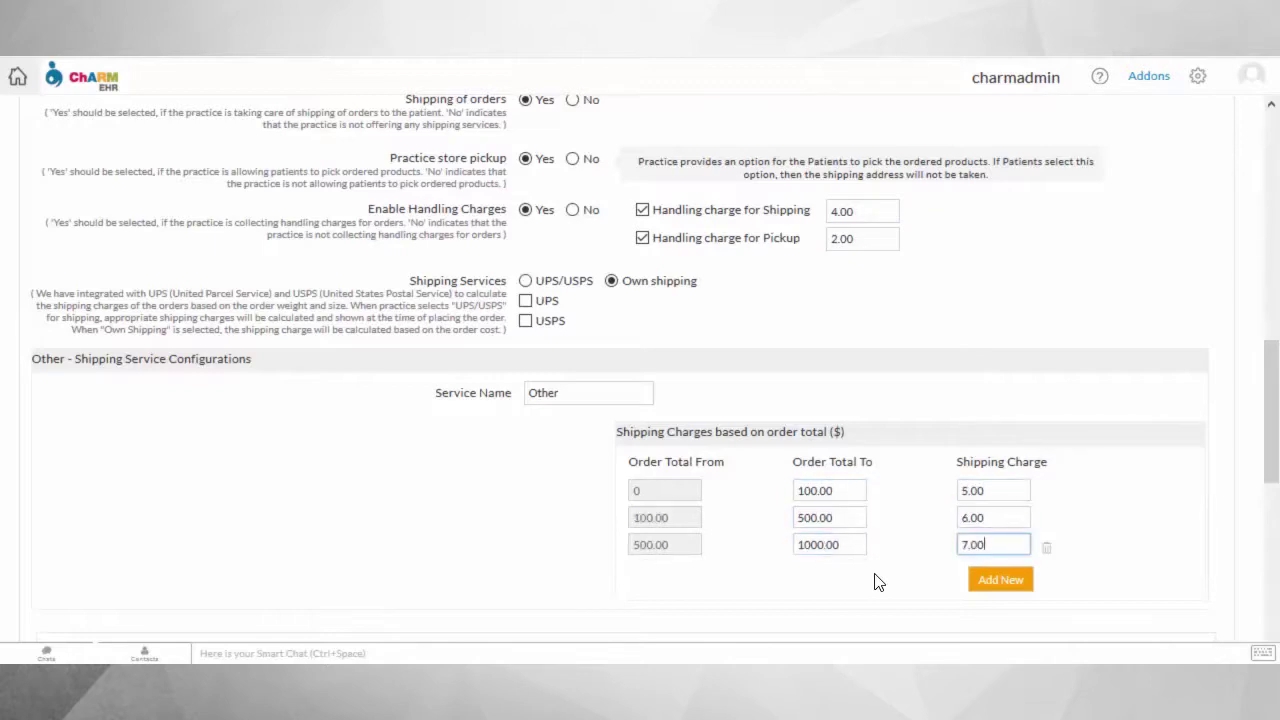
left_click(990, 580)
type("10000.00")
key("Tab")
type("15.0")
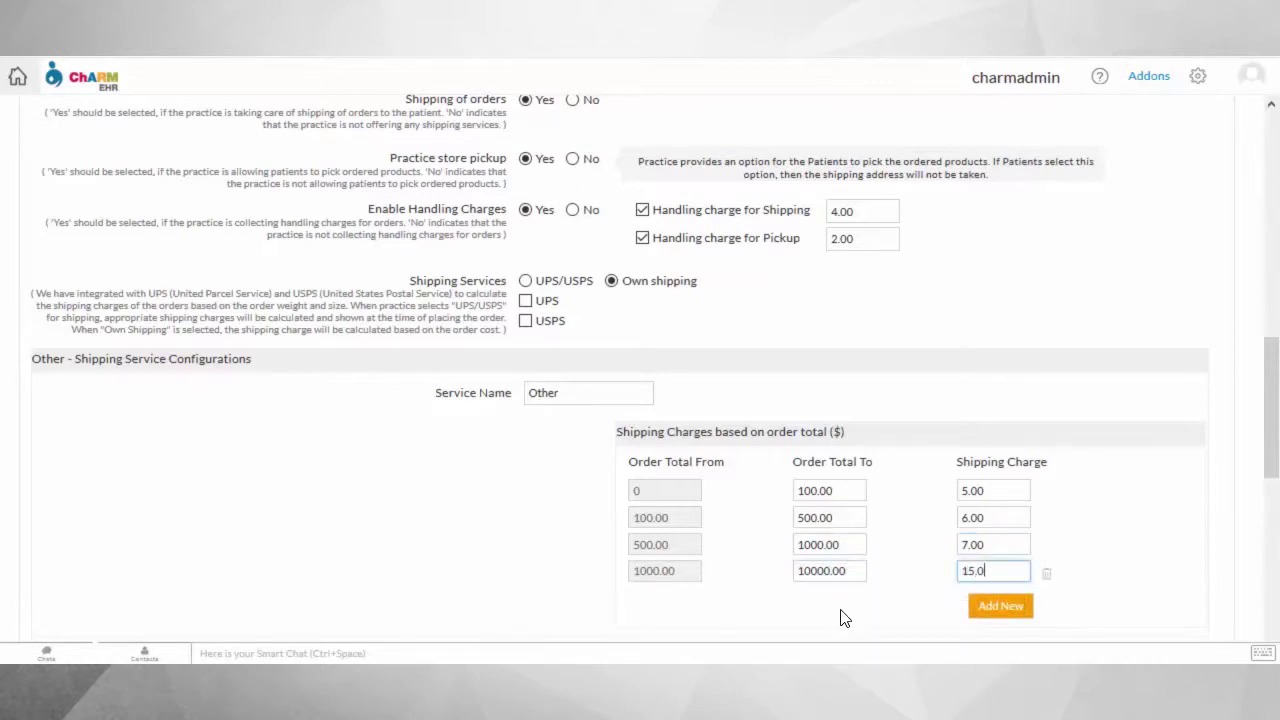
type("0")
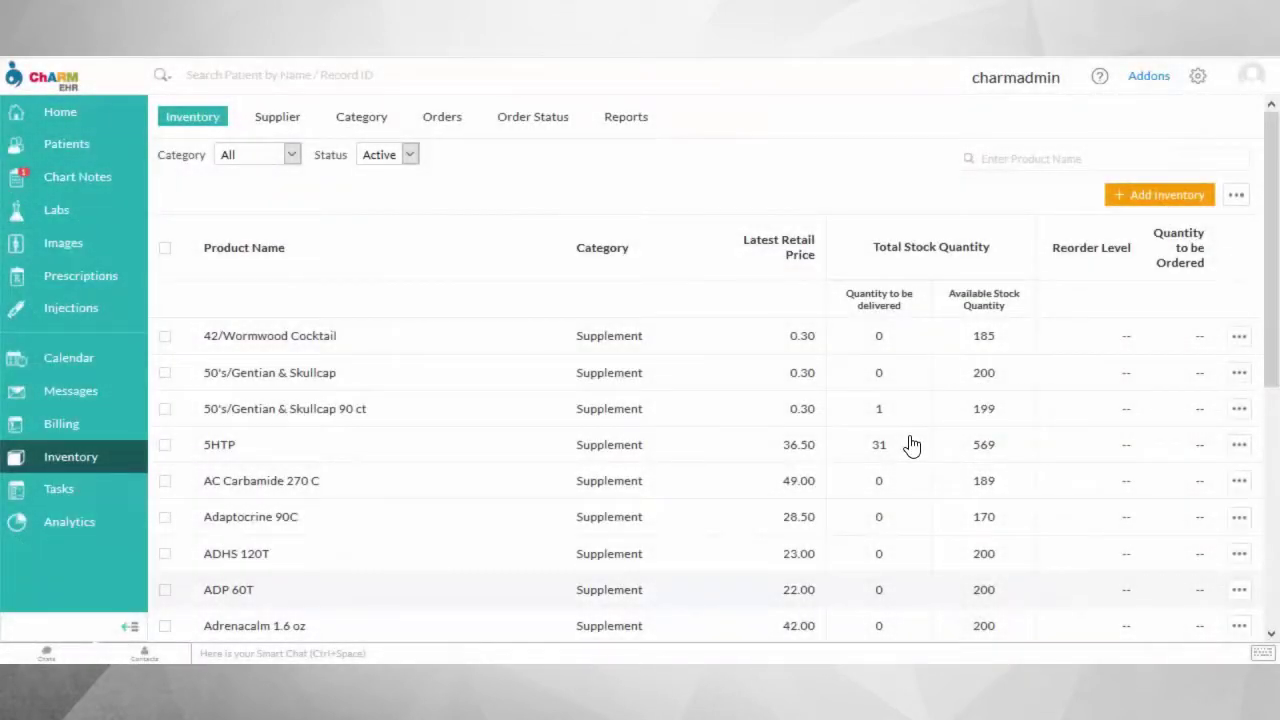
Add a new 5HTP inventory item with a quantity of 100.
left_click(1122, 198)
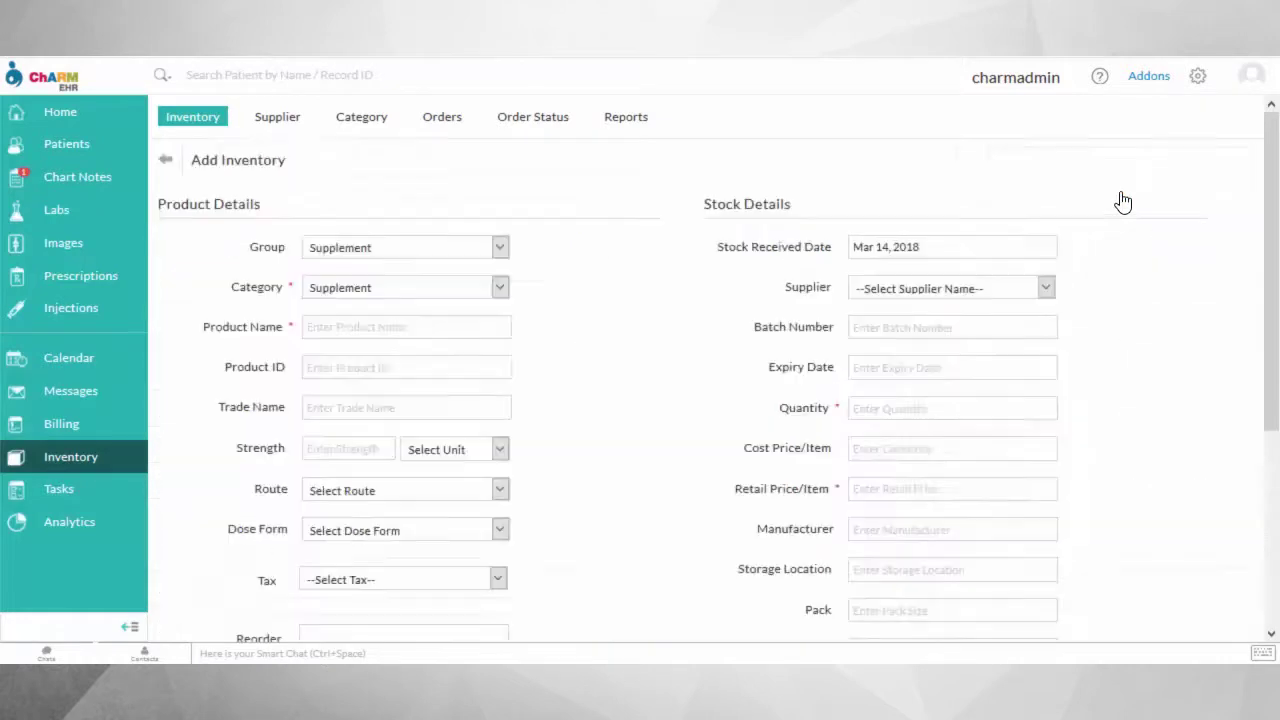
left_click(445, 328)
type("5HTP")
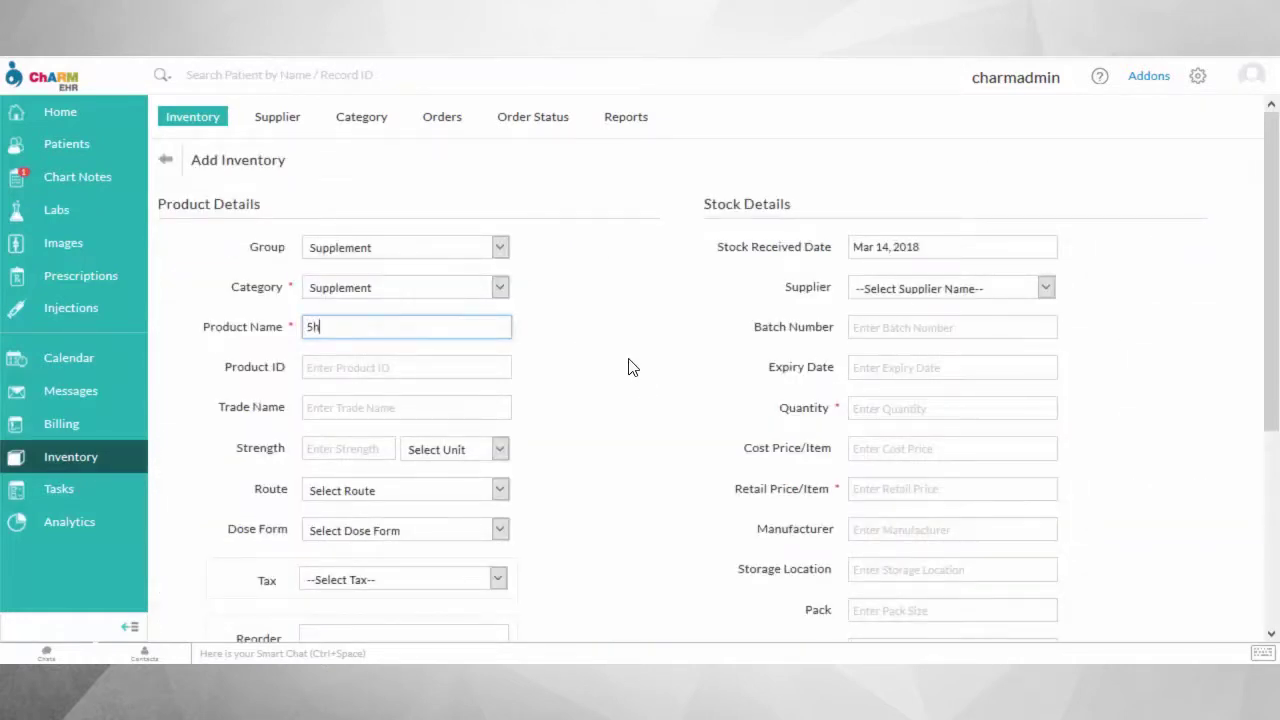
key("Down")
key("Return")
left_click(914, 408)
type("100")
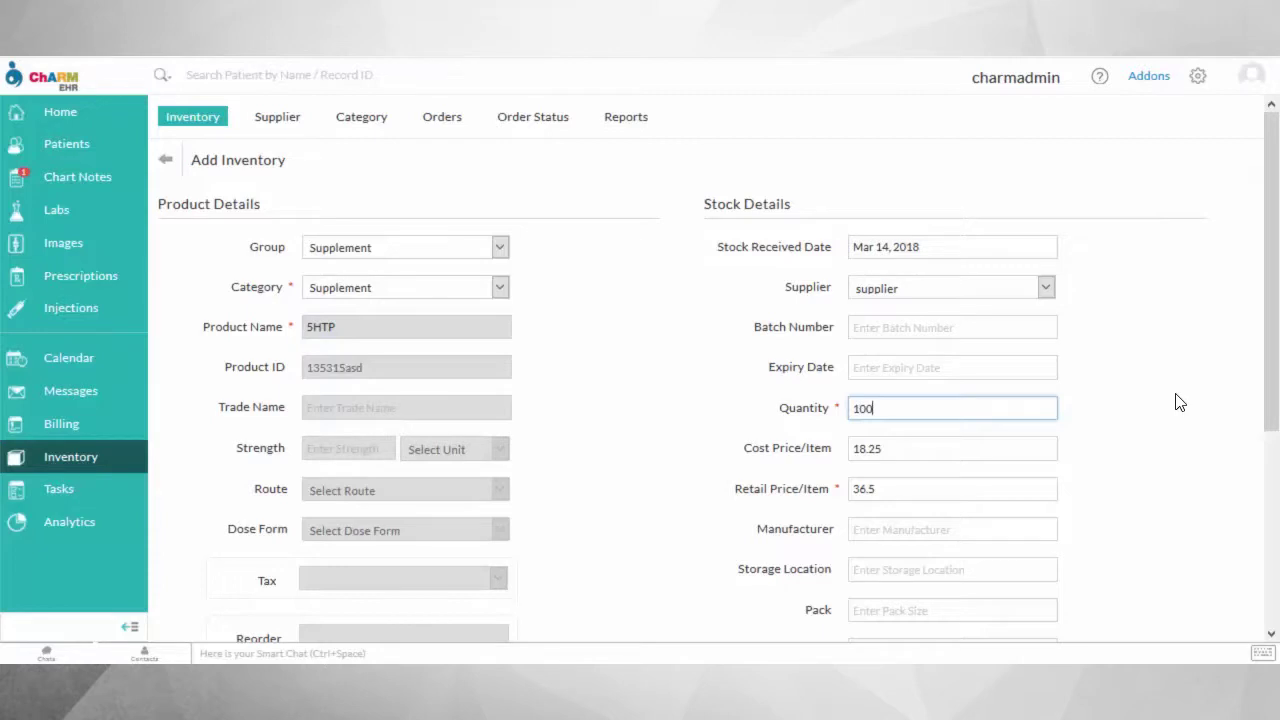
Enter pack details: 10 items per pack, 4×3×2 inches, weighing 2 ounces.
scroll(1103, 451, "down", 5)
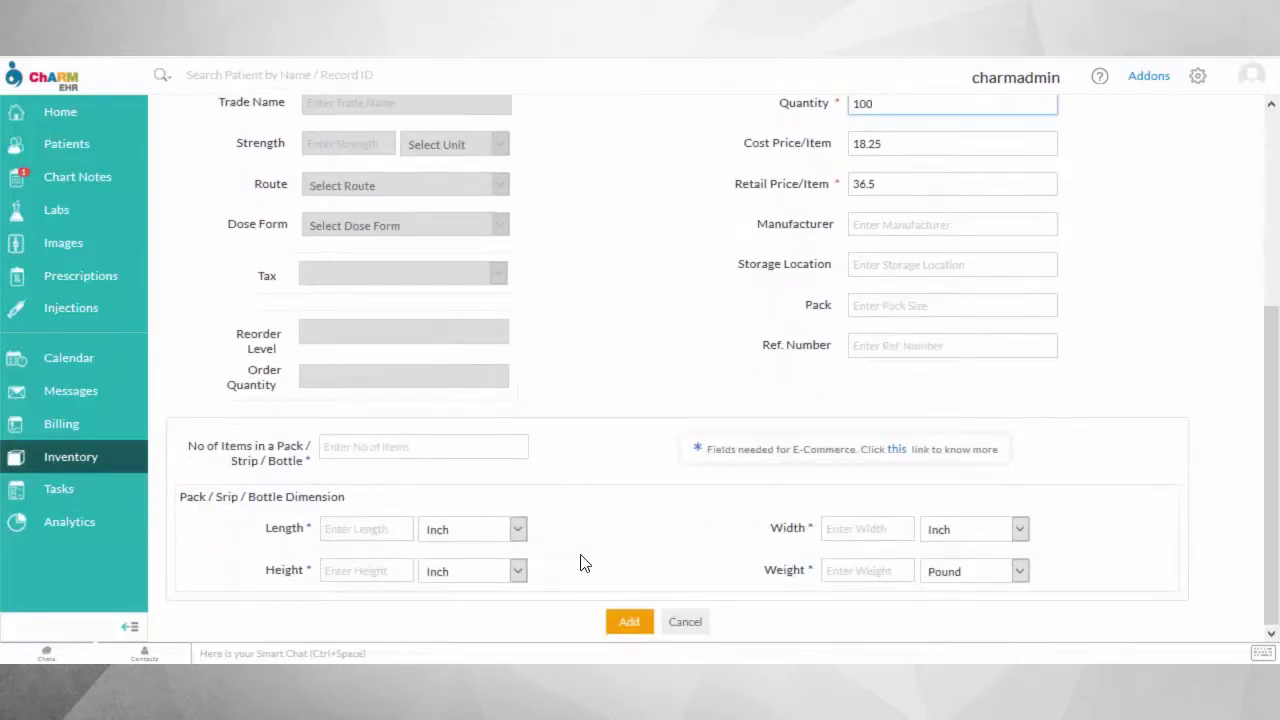
left_click(469, 451)
type("10")
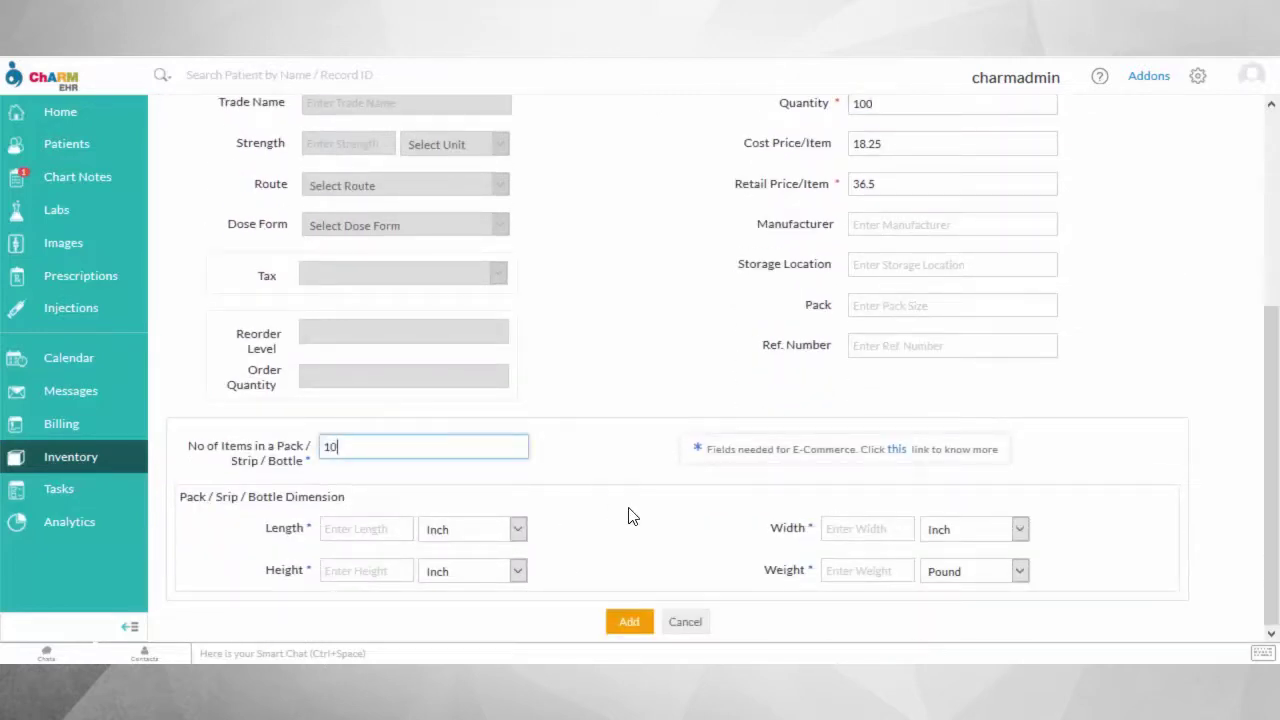
left_click(376, 526)
type("4")
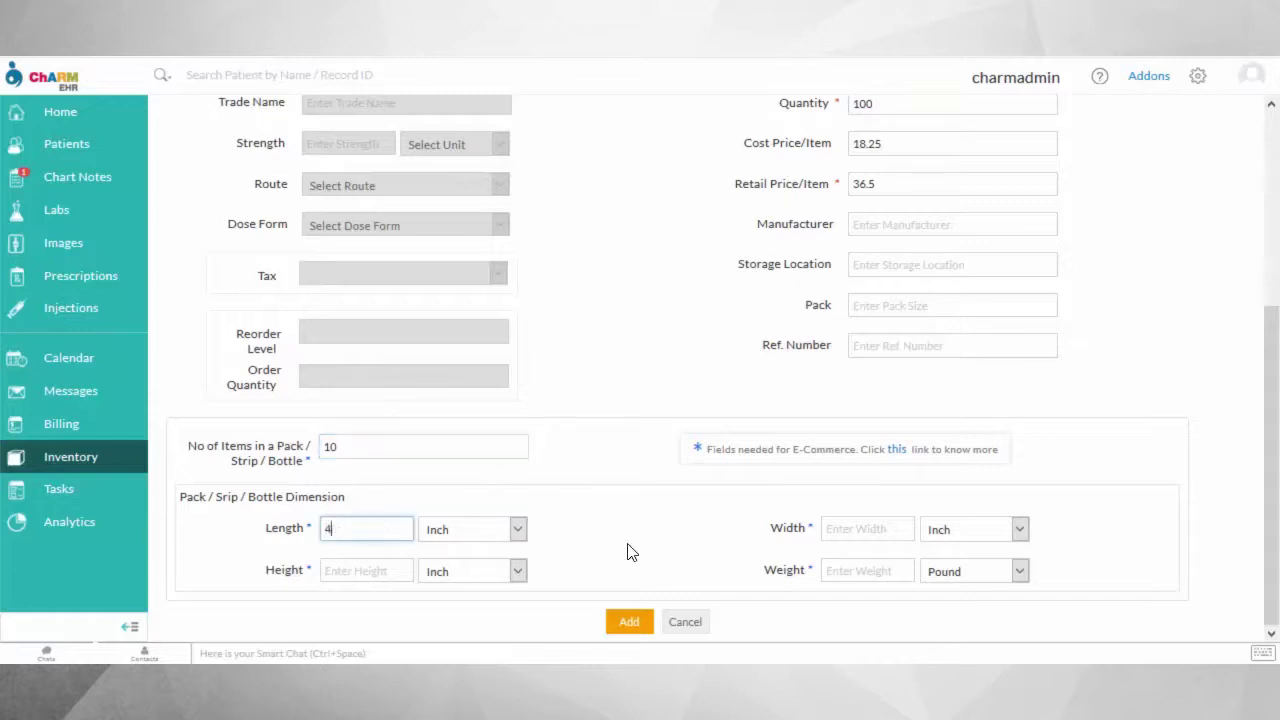
left_click(855, 531)
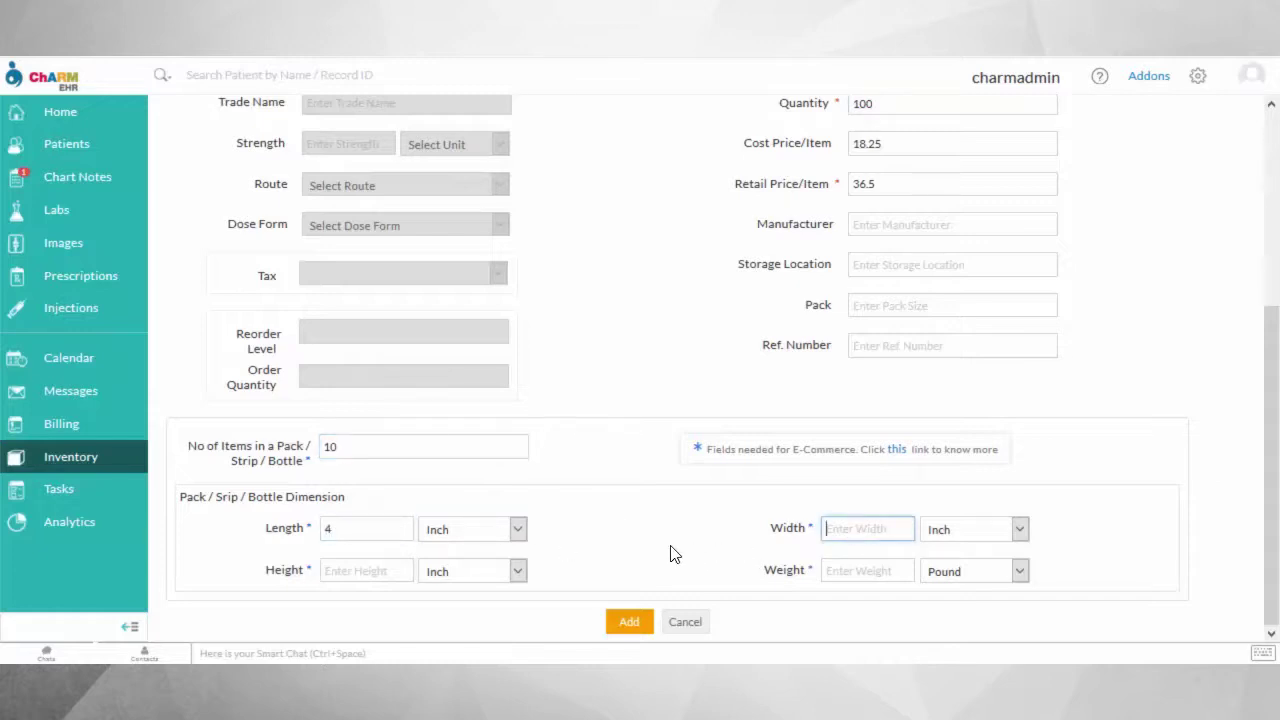
type("3")
left_click(384, 566)
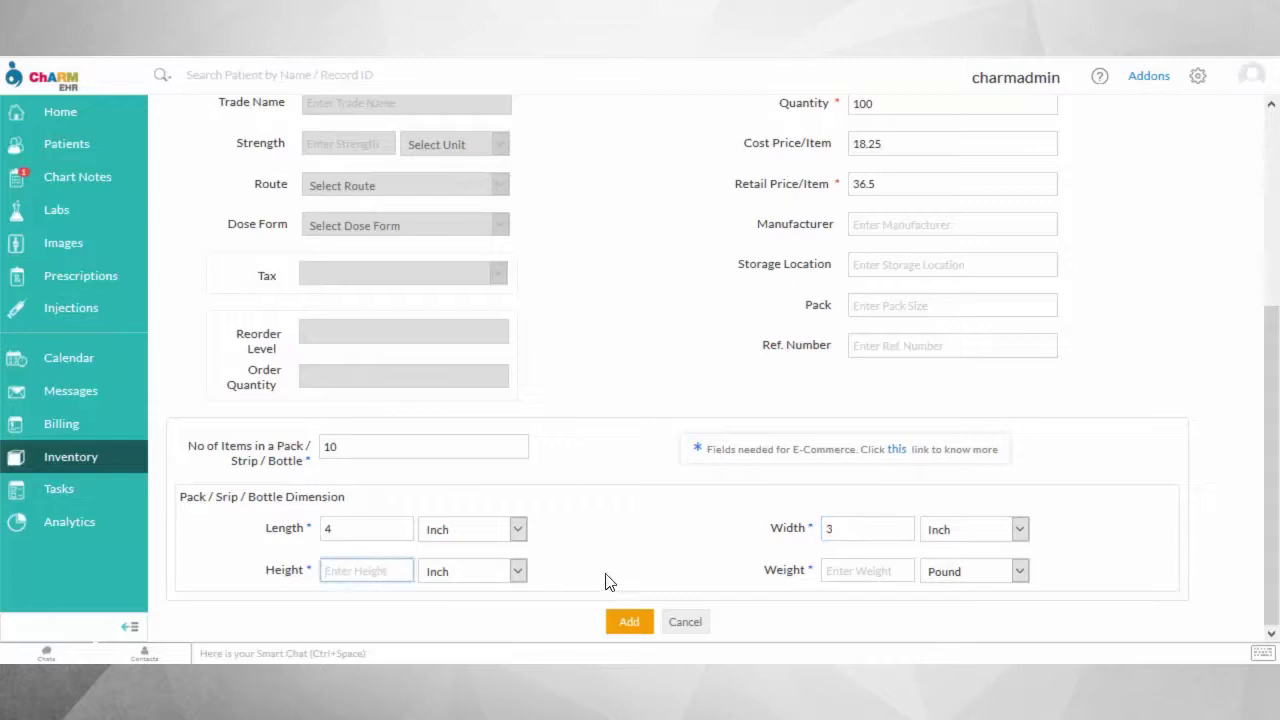
type("2")
left_click(827, 571)
type("2")
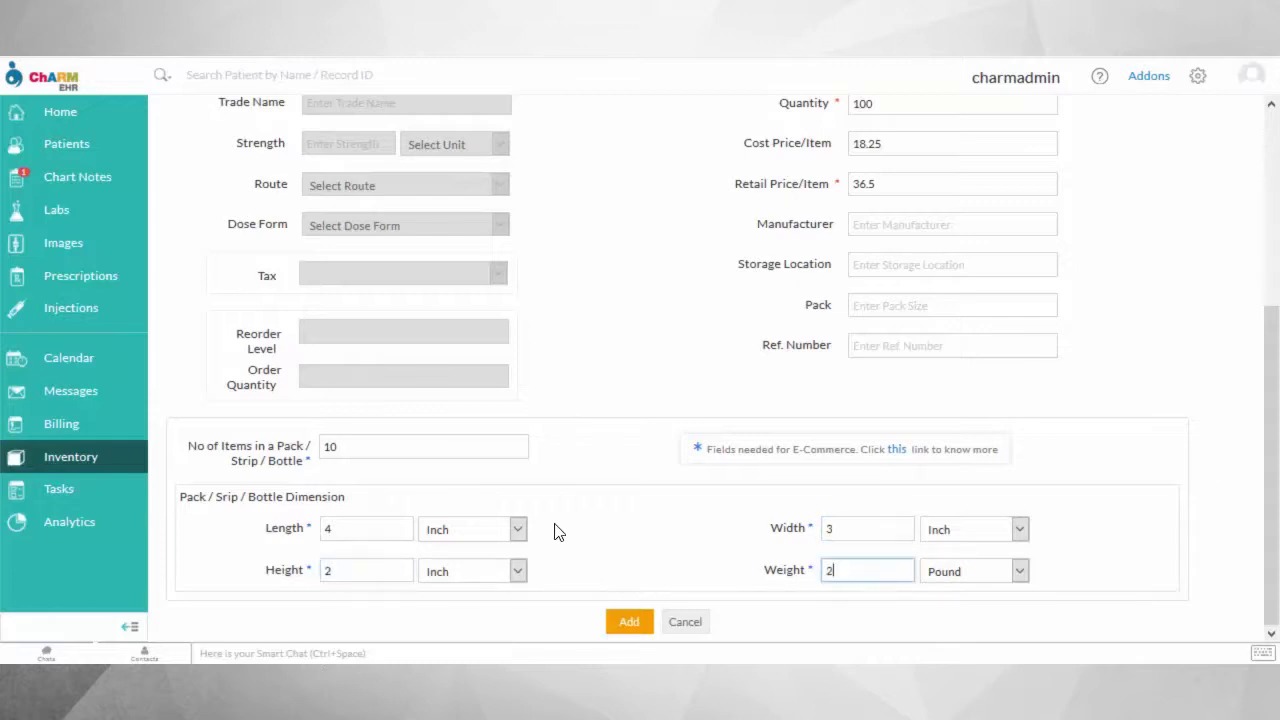
left_click(963, 578)
left_click(941, 612)
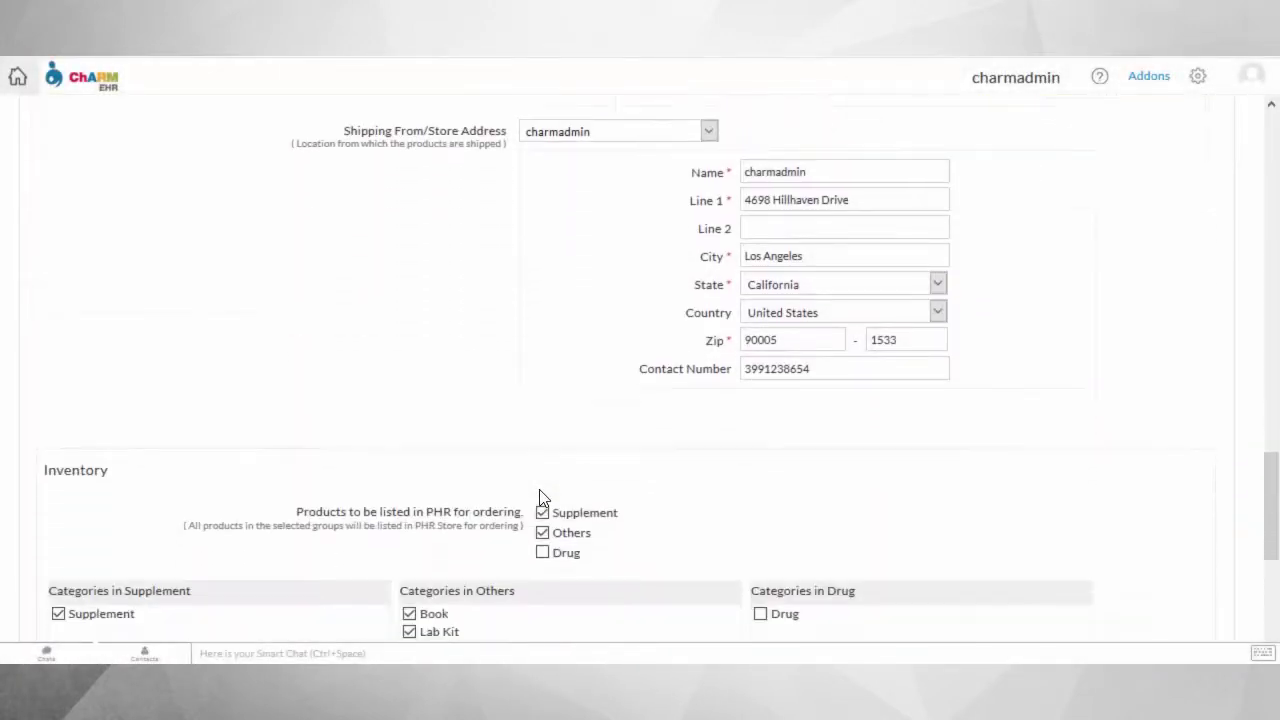
scroll(540, 496, "down", 4)
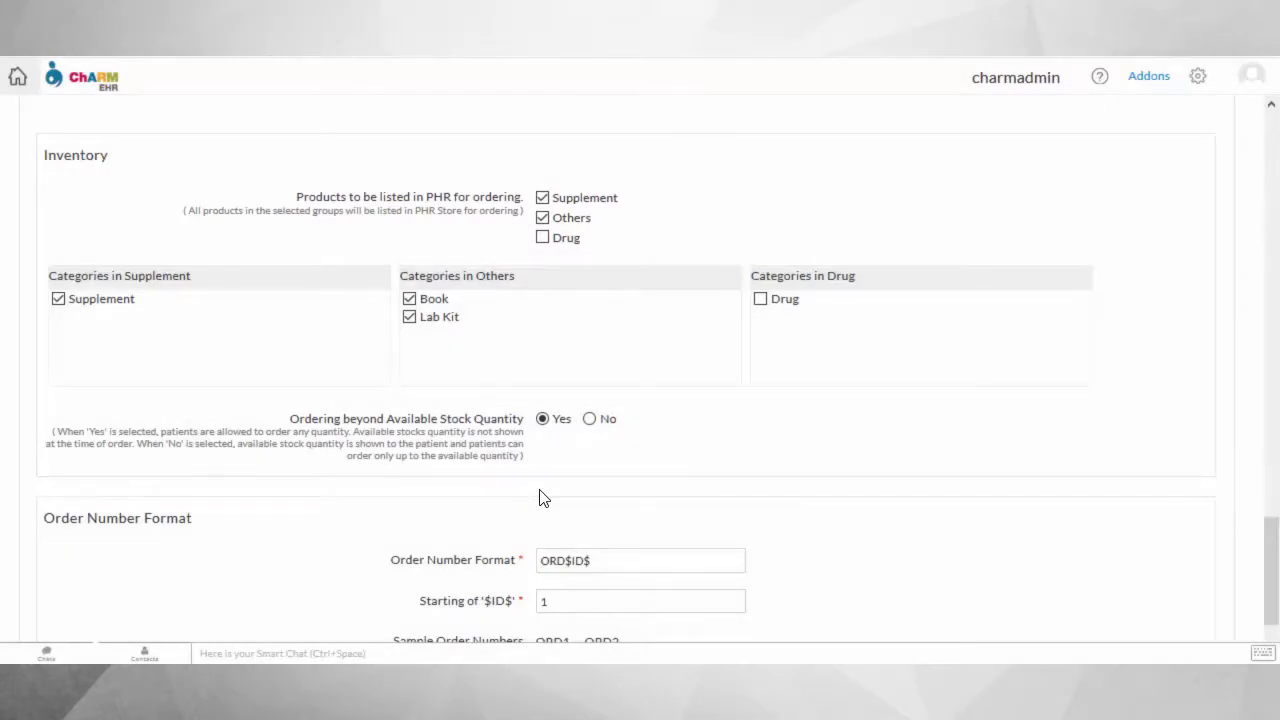
Review the Inventory and ORD$ID$ order number format sections, then save the settings.
scroll(838, 487, "down", 2)
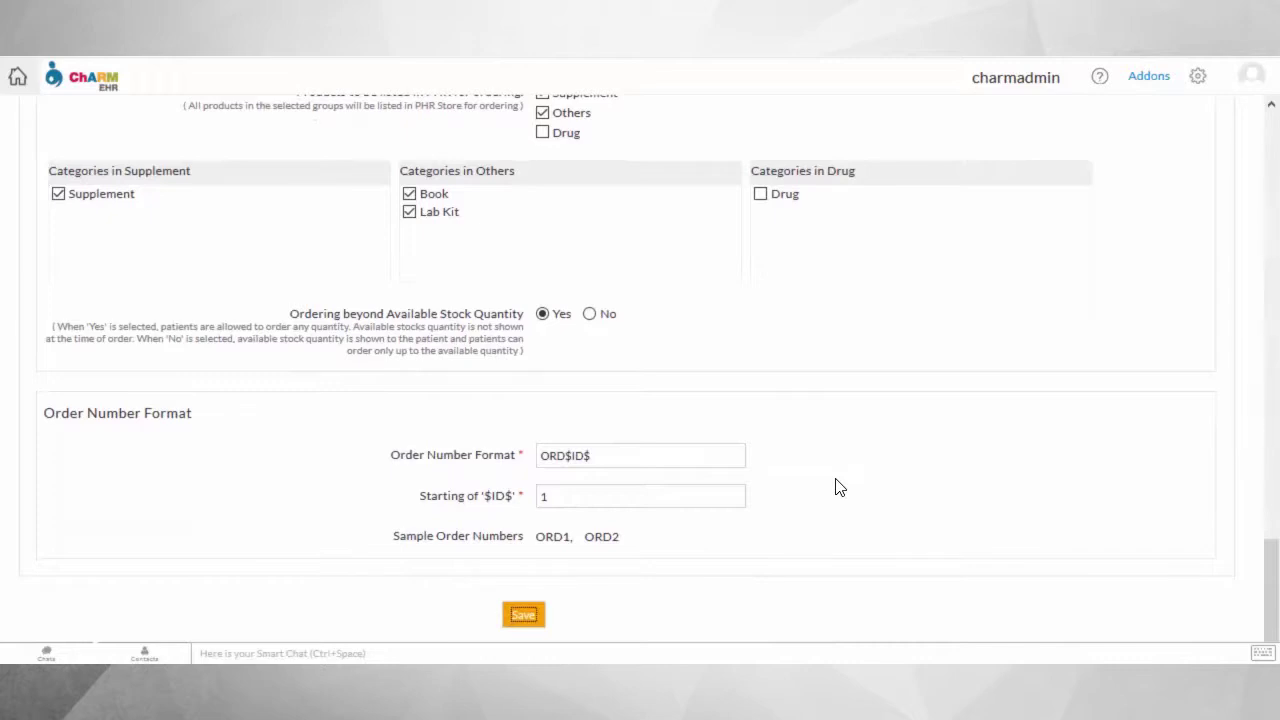
left_click(521, 618)
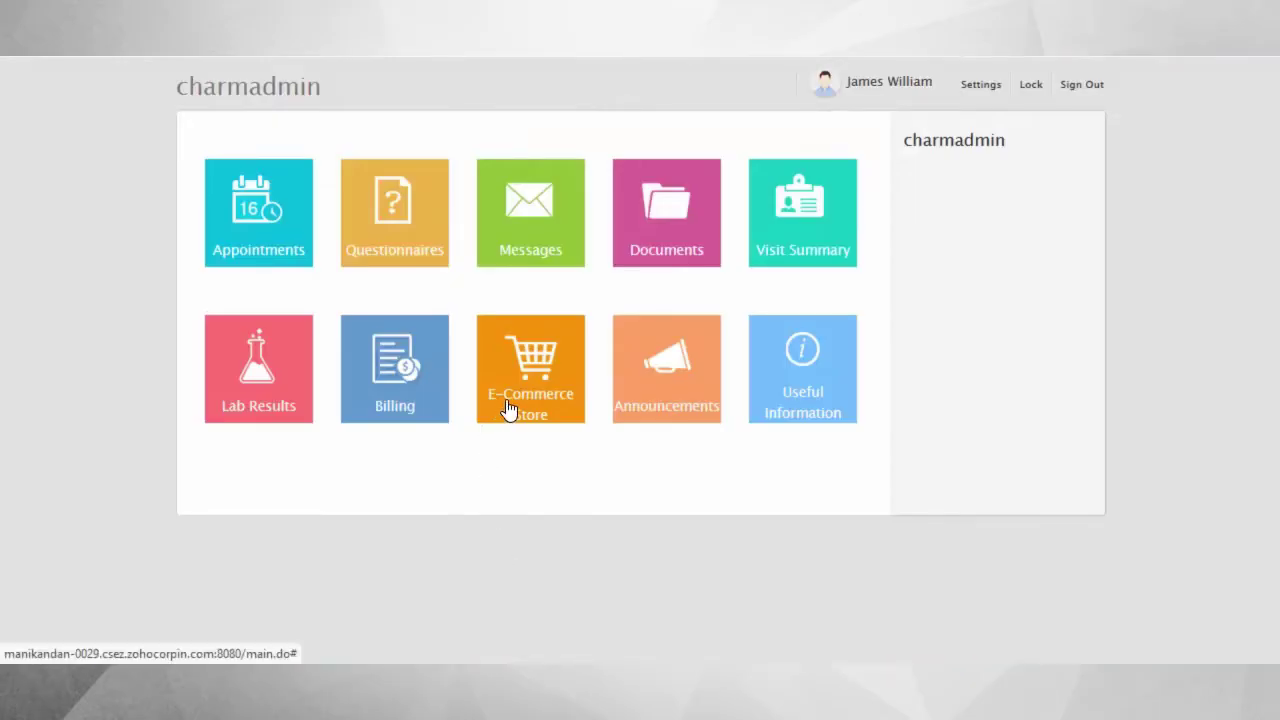
In the E-Commerce Store, add 10 of 5HTP to the cart.
left_click(503, 409)
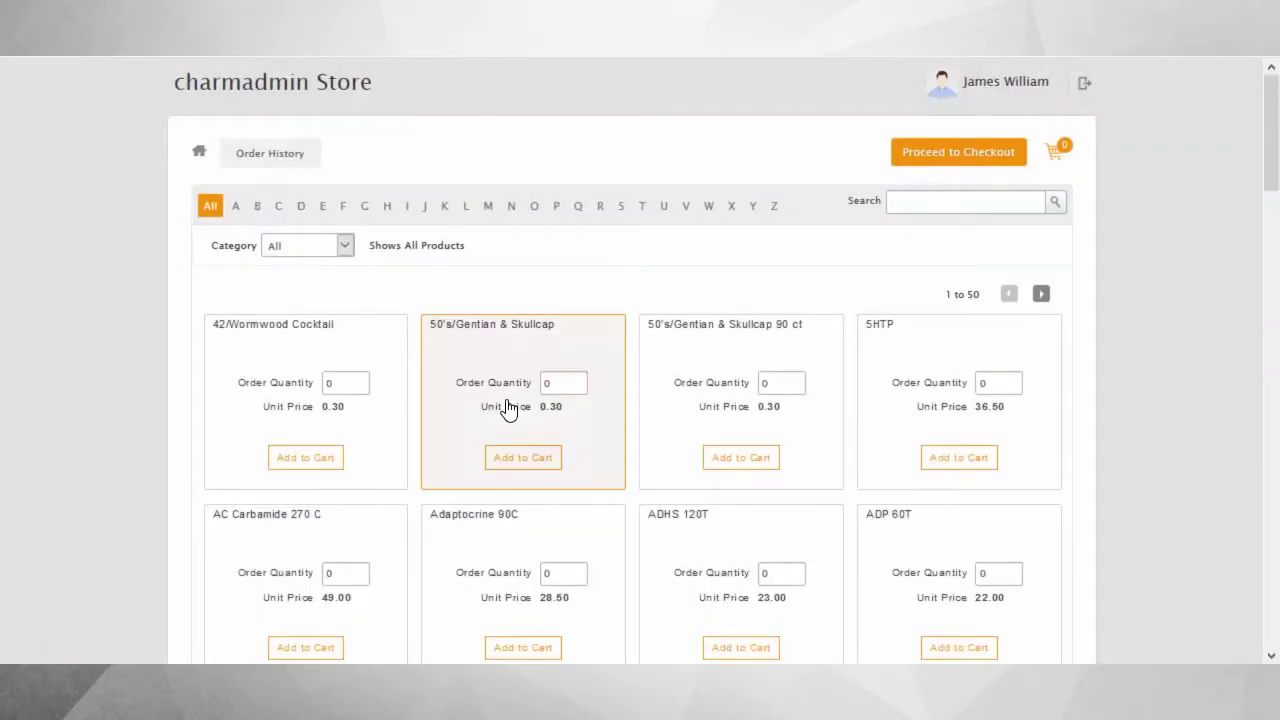
left_click(236, 206)
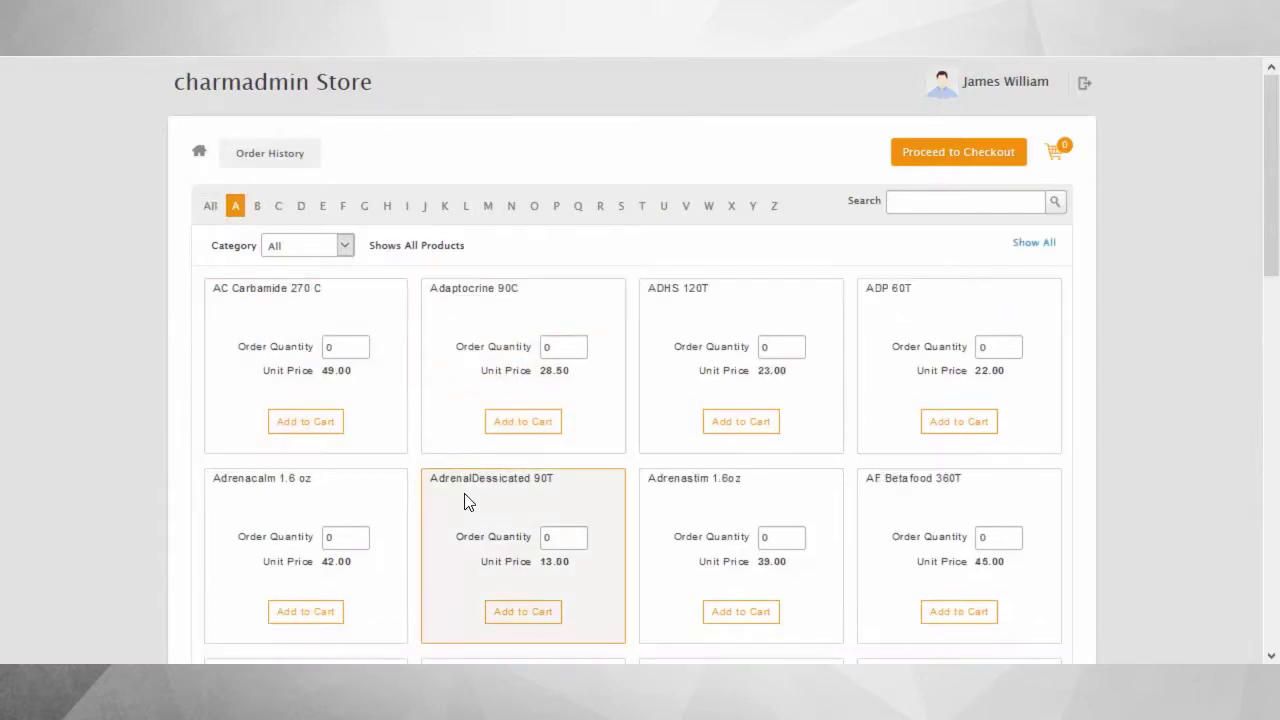
left_click(343, 206)
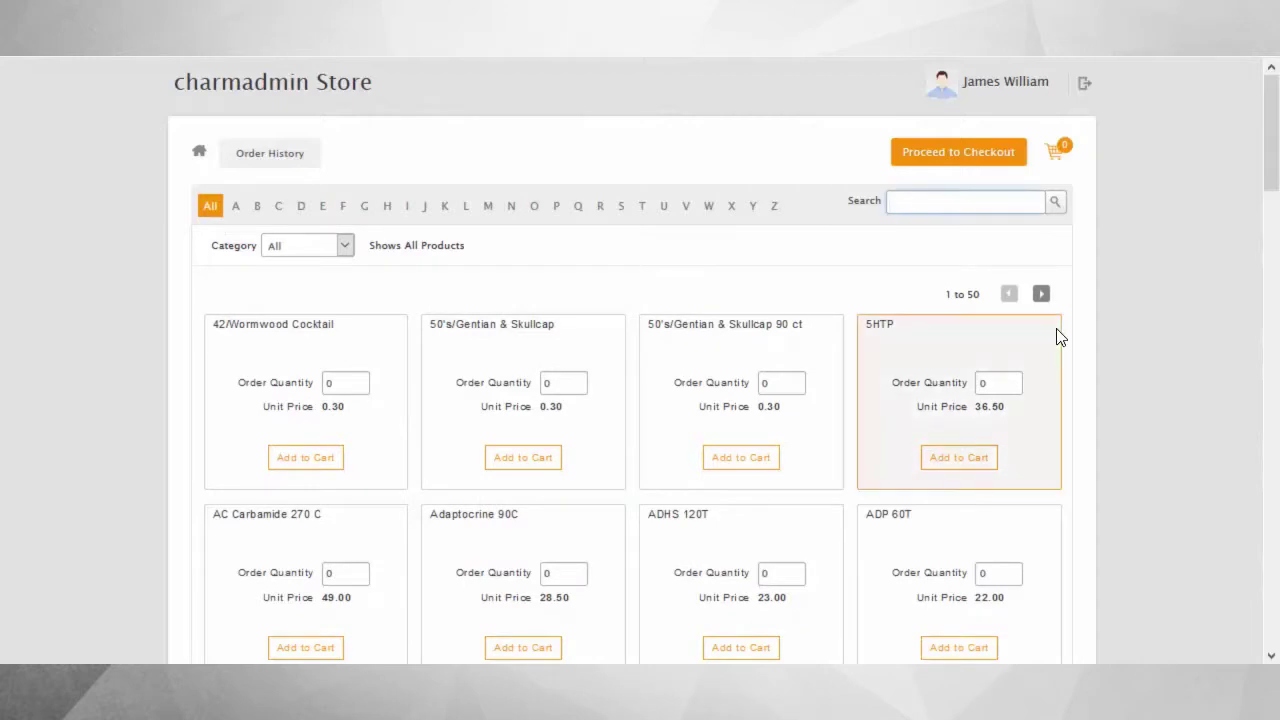
key("Return")
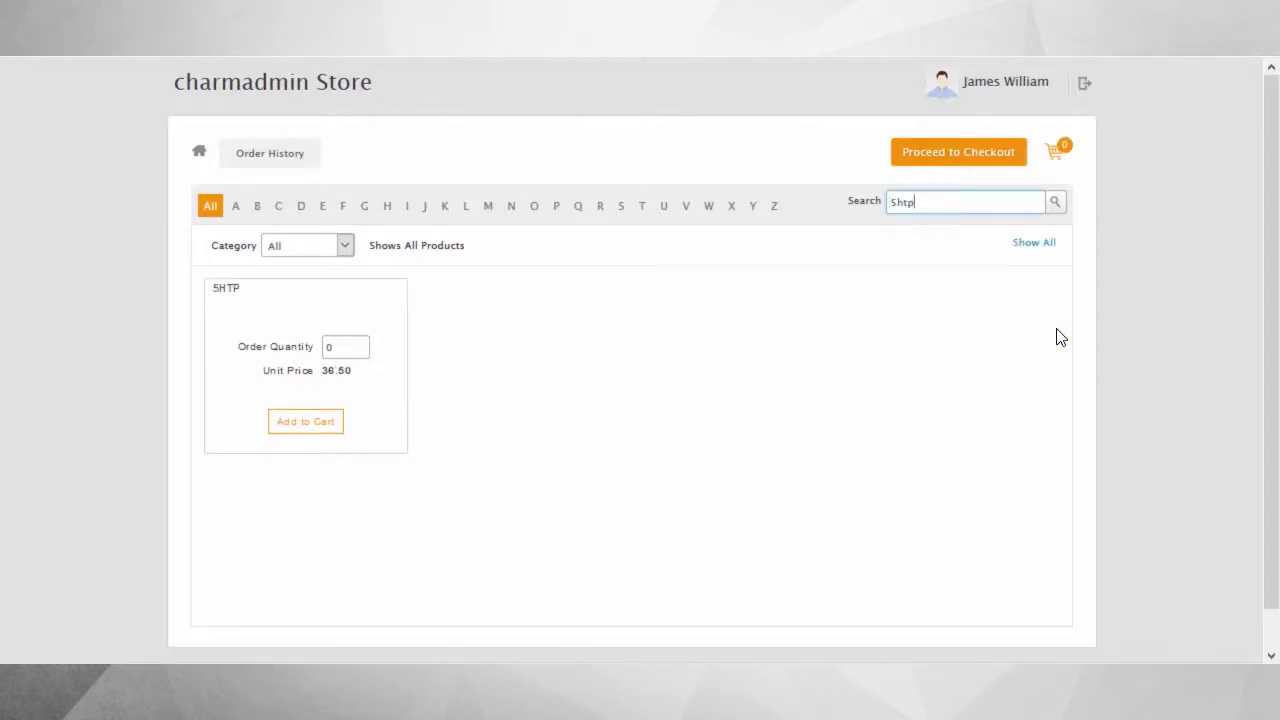
left_click(330, 346)
left_click(296, 424)
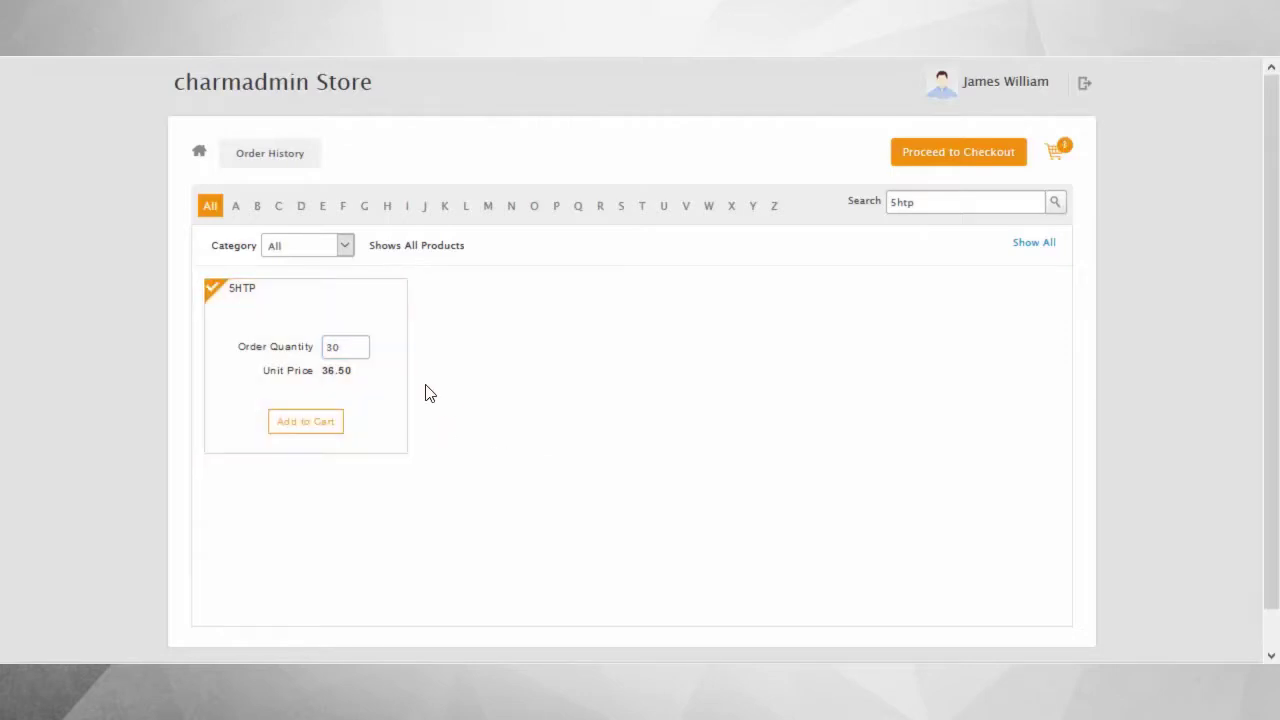
left_click(359, 347)
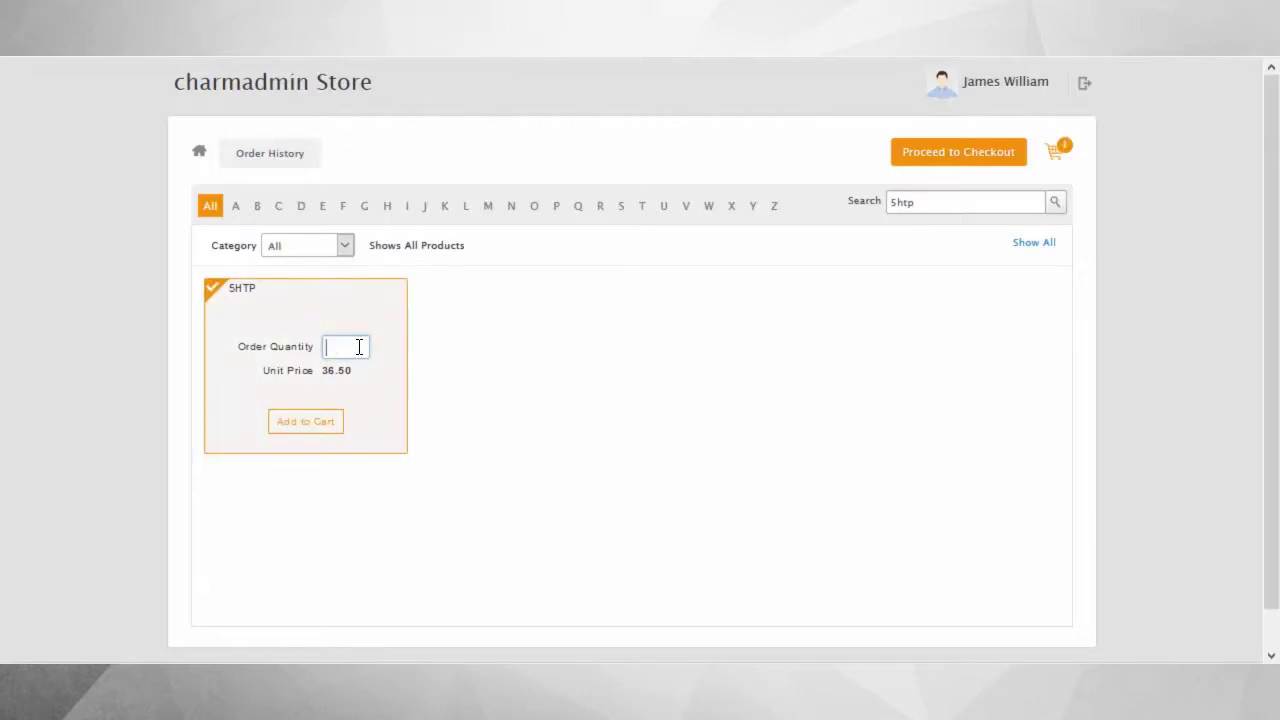
type("0")
left_click(329, 423)
Add 5 MinChex 90C from the M products and review the 480.00 cart.
left_click(1032, 245)
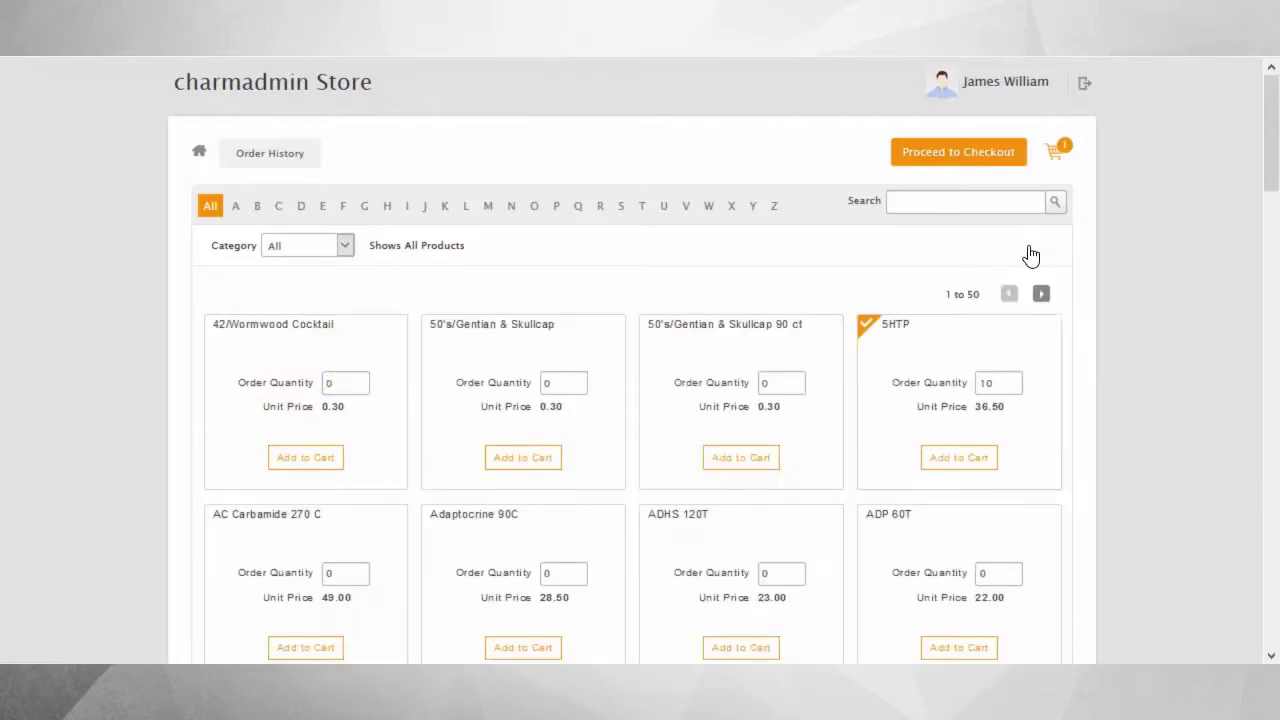
left_click(488, 208)
scroll(723, 506, "down", 2)
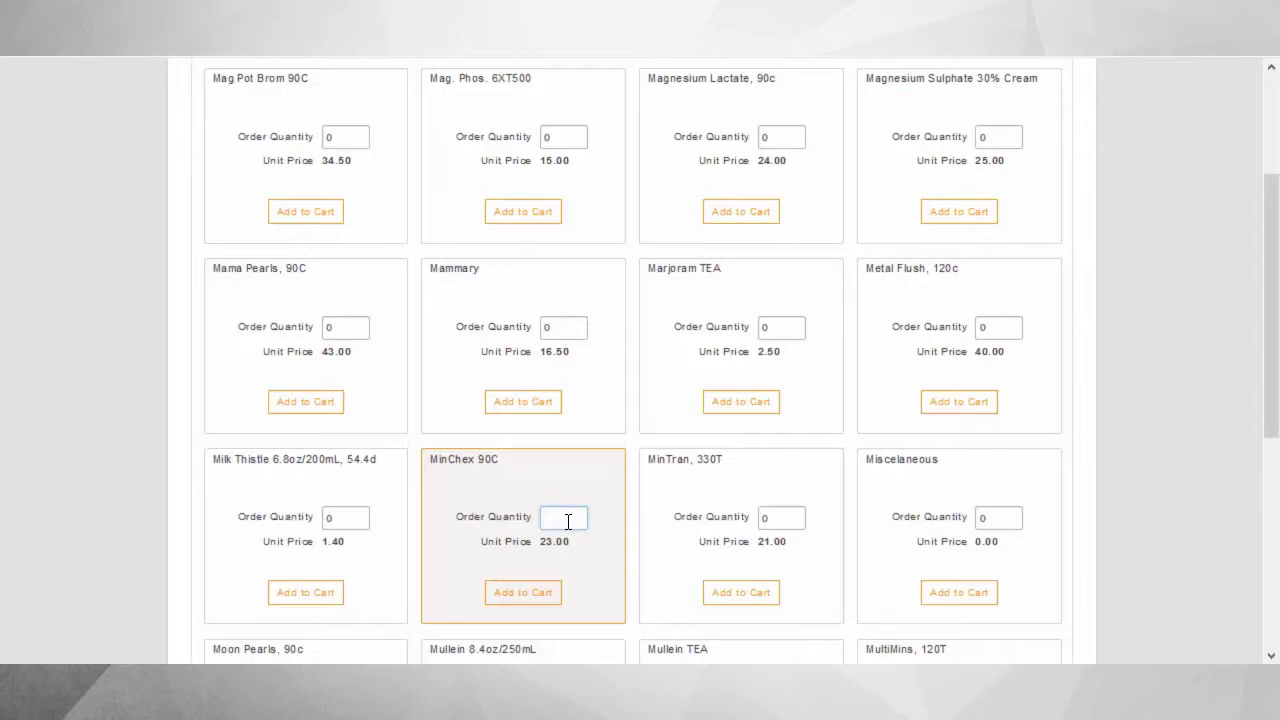
type("5")
left_click(548, 590)
scroll(837, 434, "up", 2)
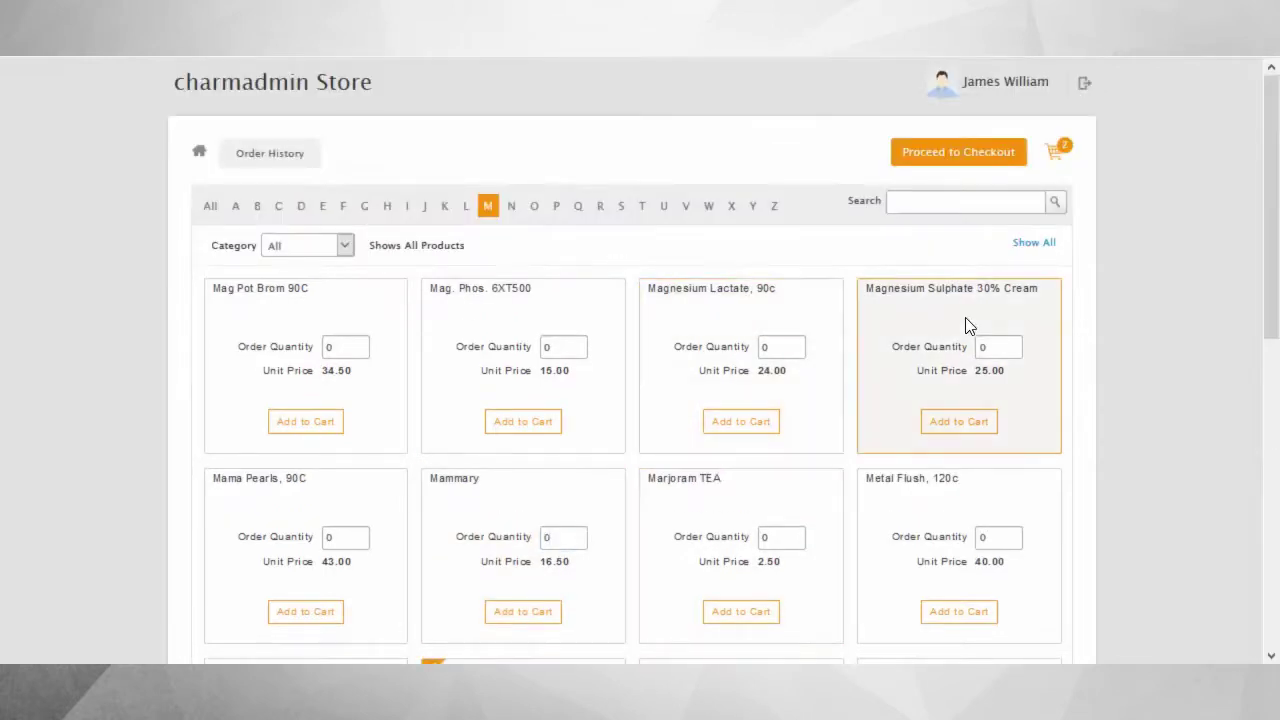
left_click(1056, 156)
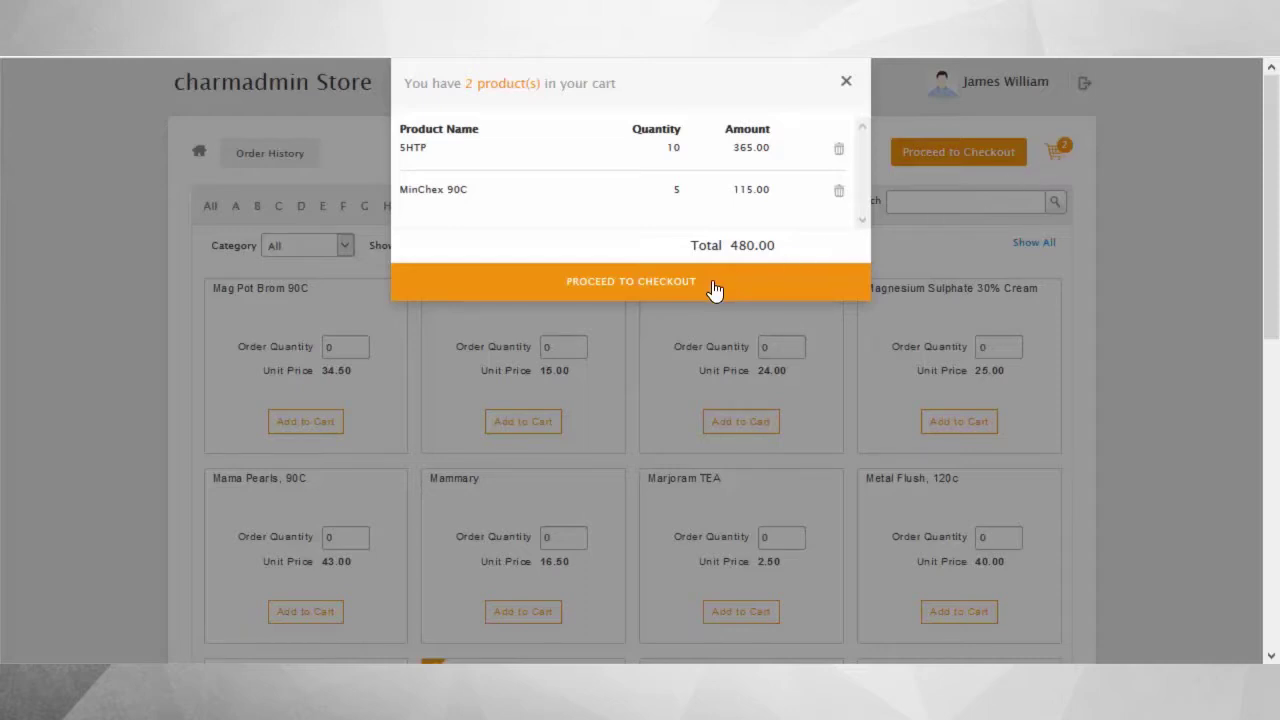
Proceed to checkout and save a new shipping address with street, city, state, zip and phone.
left_click(846, 84)
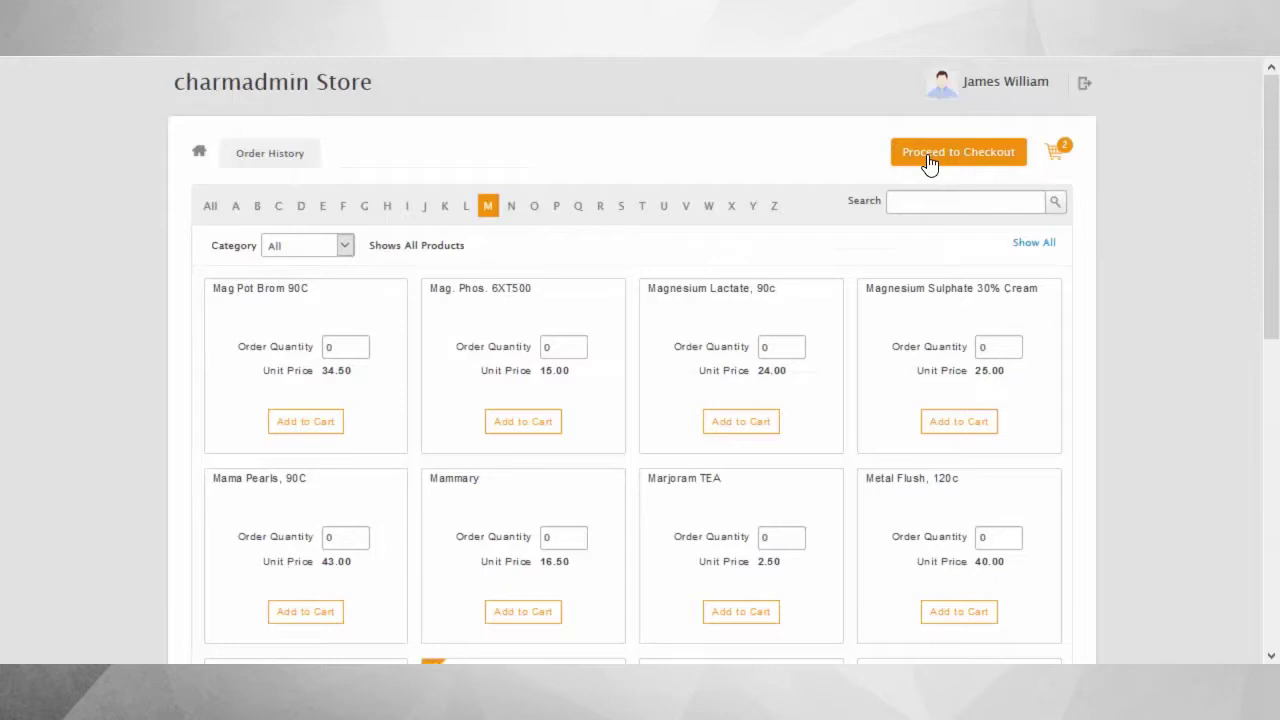
left_click(930, 158)
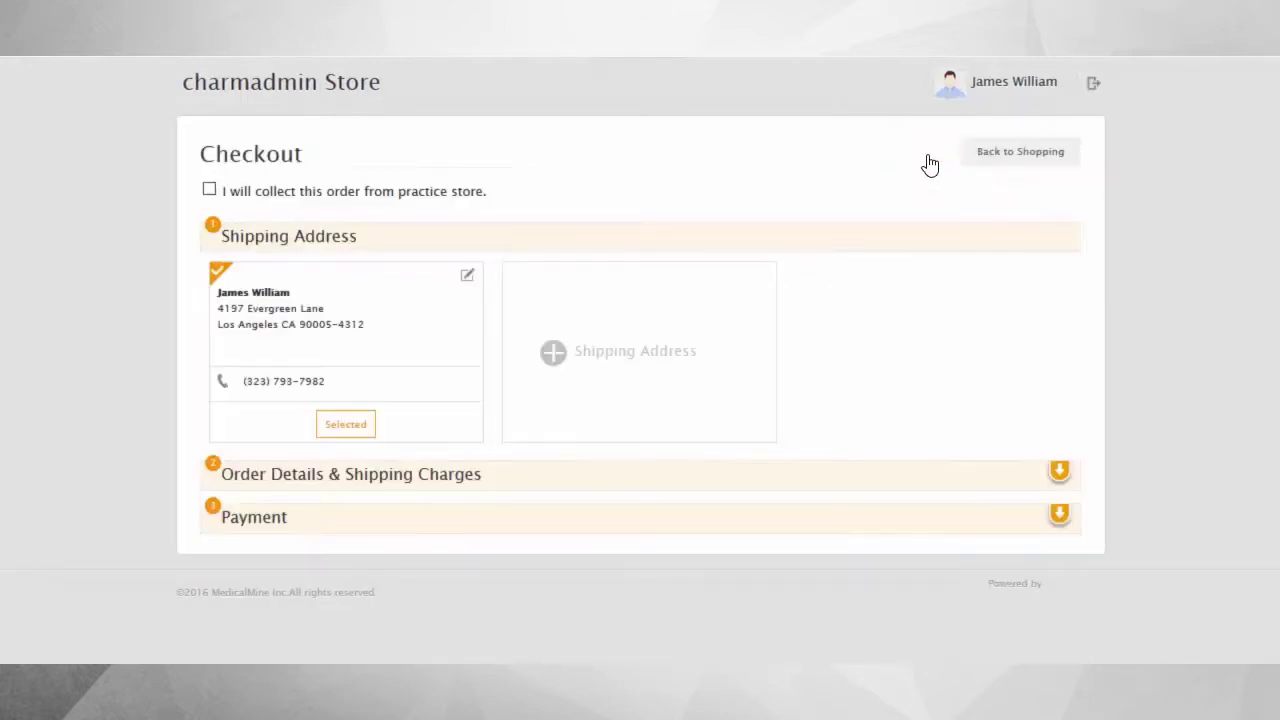
left_click(651, 358)
left_click(746, 415)
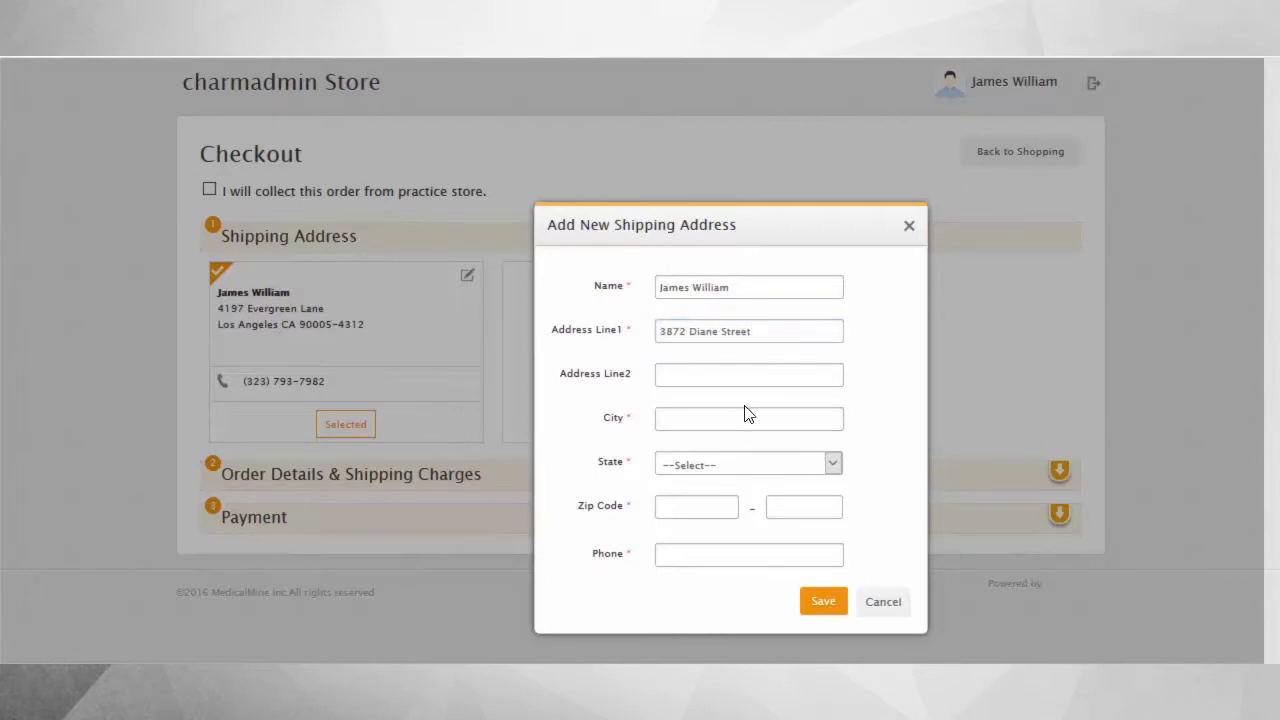
type("Los Angeles")
key("Tab")
key("c")
key("Tab")
type("90005")
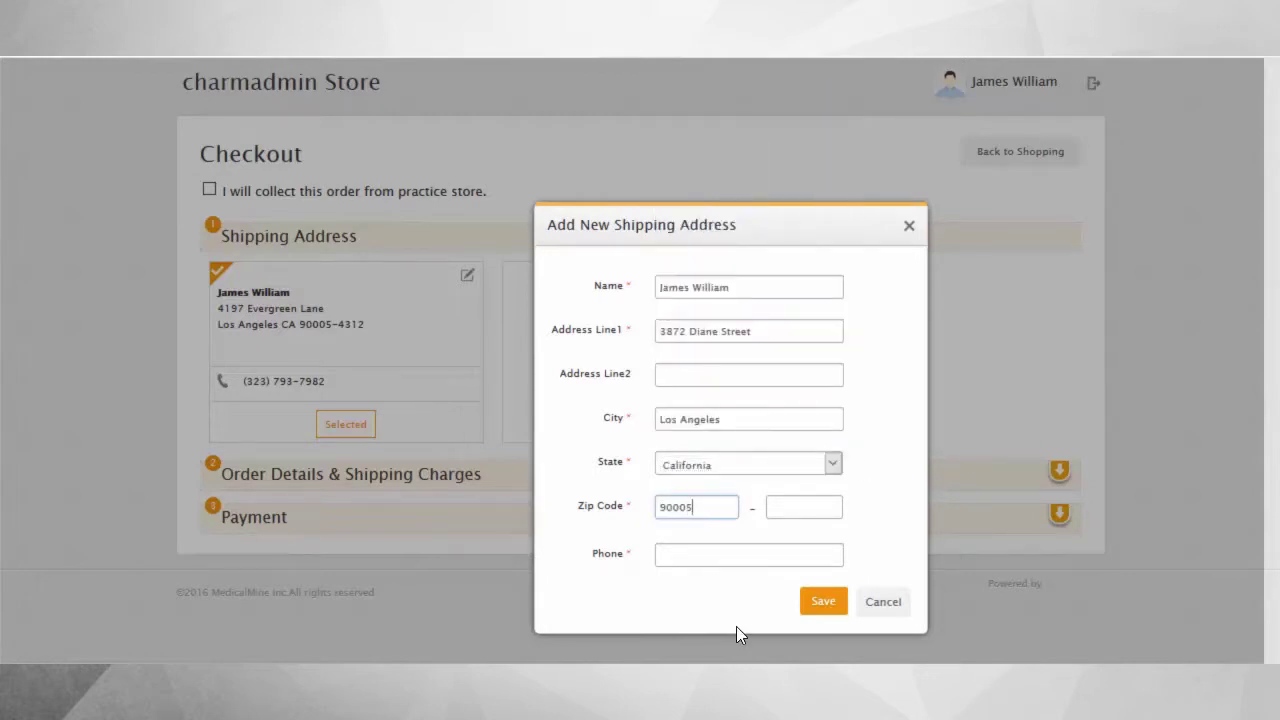
key("Tab")
type("5321")
key("Tab")
left_click(822, 602)
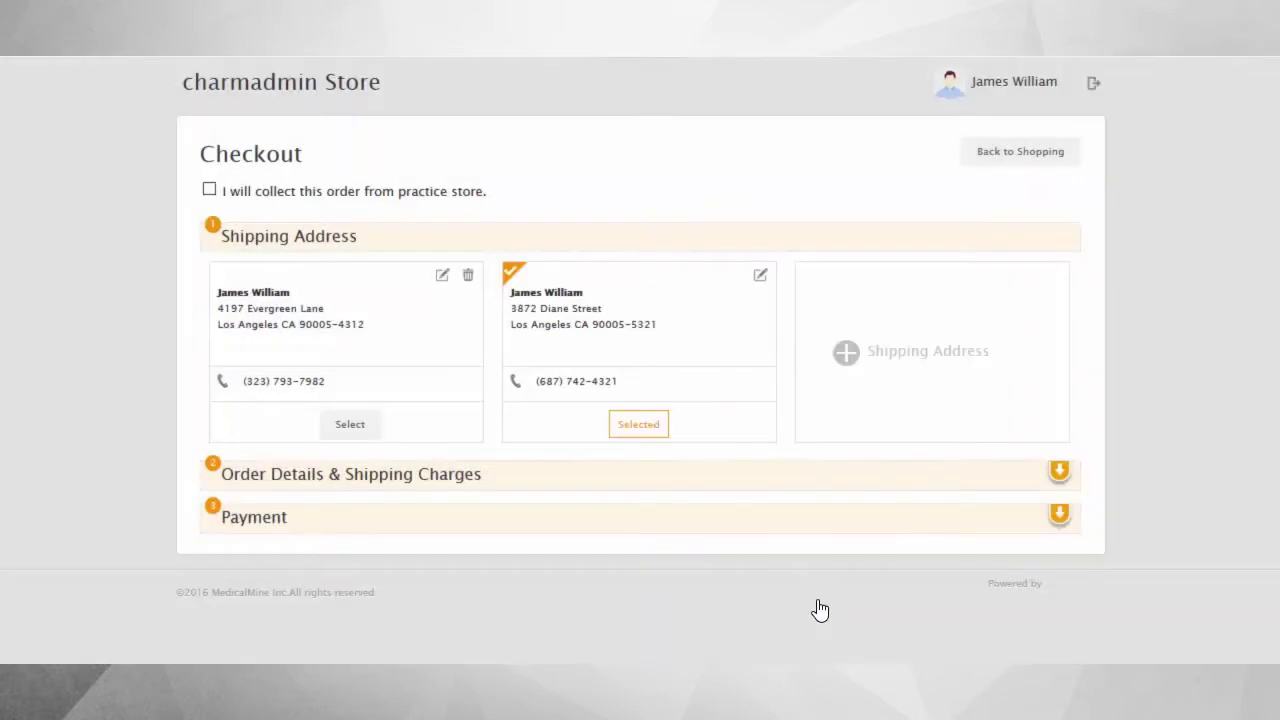
Calculate the order's shipping charges and select Priority Mail 1-Day shipping.
left_click(766, 484)
left_click(786, 477)
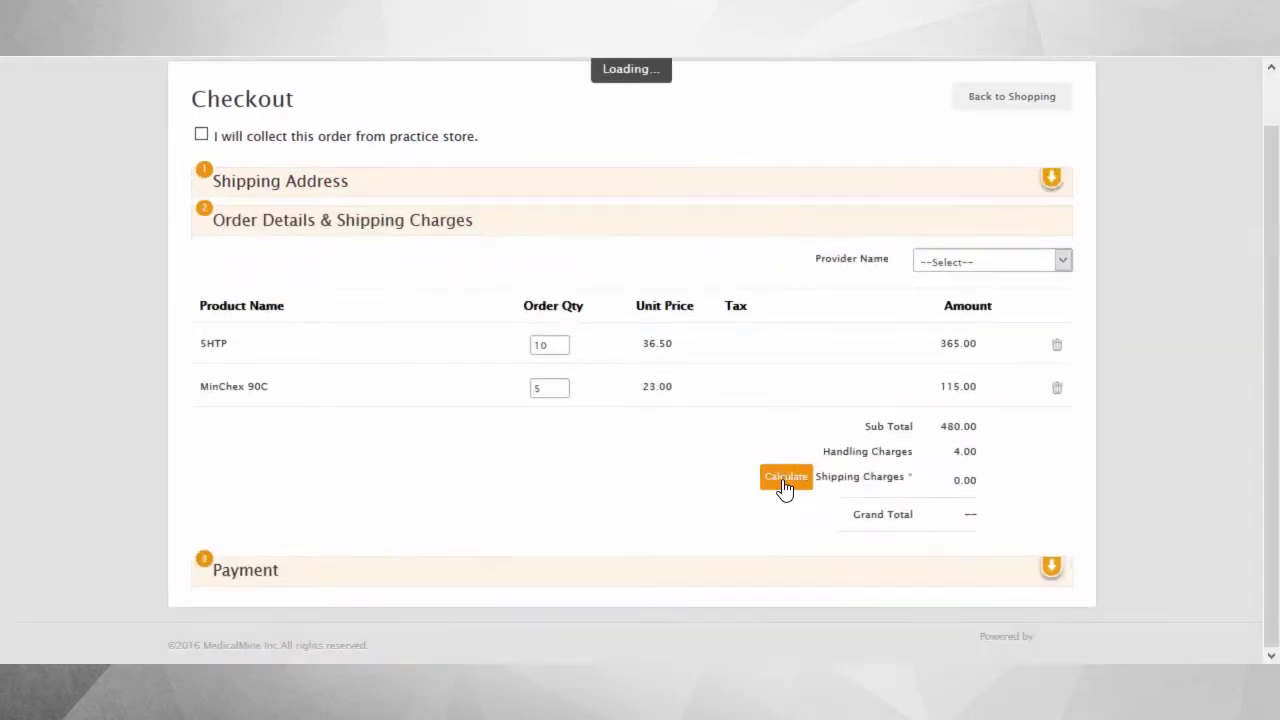
scroll(623, 489, "down", 1)
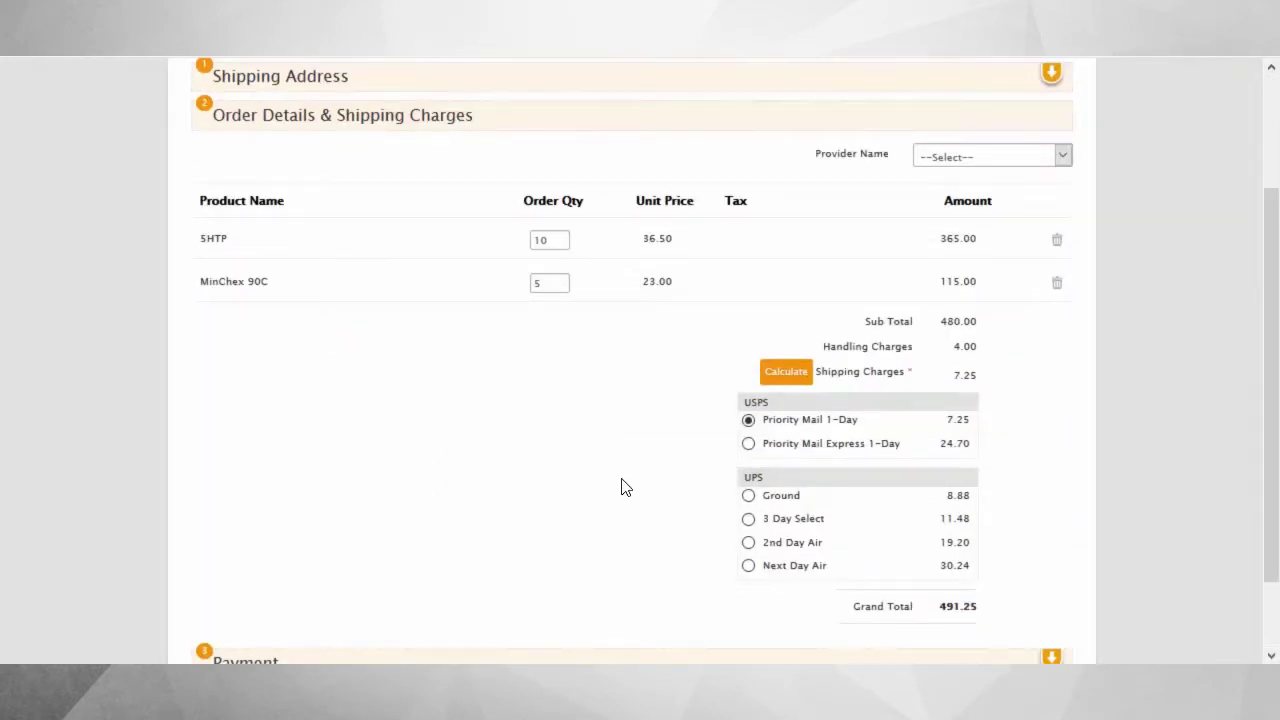
left_click(748, 495)
left_click(750, 566)
left_click(748, 420)
In the checkout Payment section, enter the test card number and the card holder's first and last name.
scroll(694, 514, "down", 1)
left_click(706, 569)
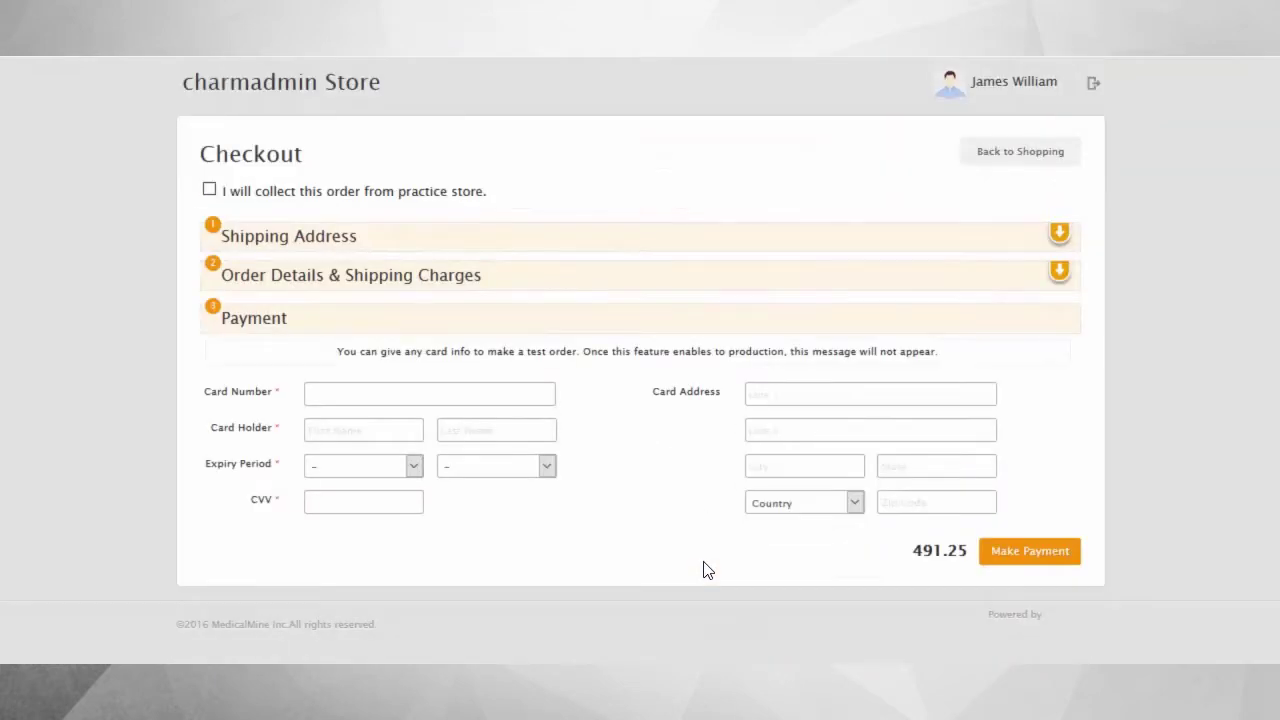
left_click(465, 398)
type("4871134133333333")
key("Tab")
type("James")
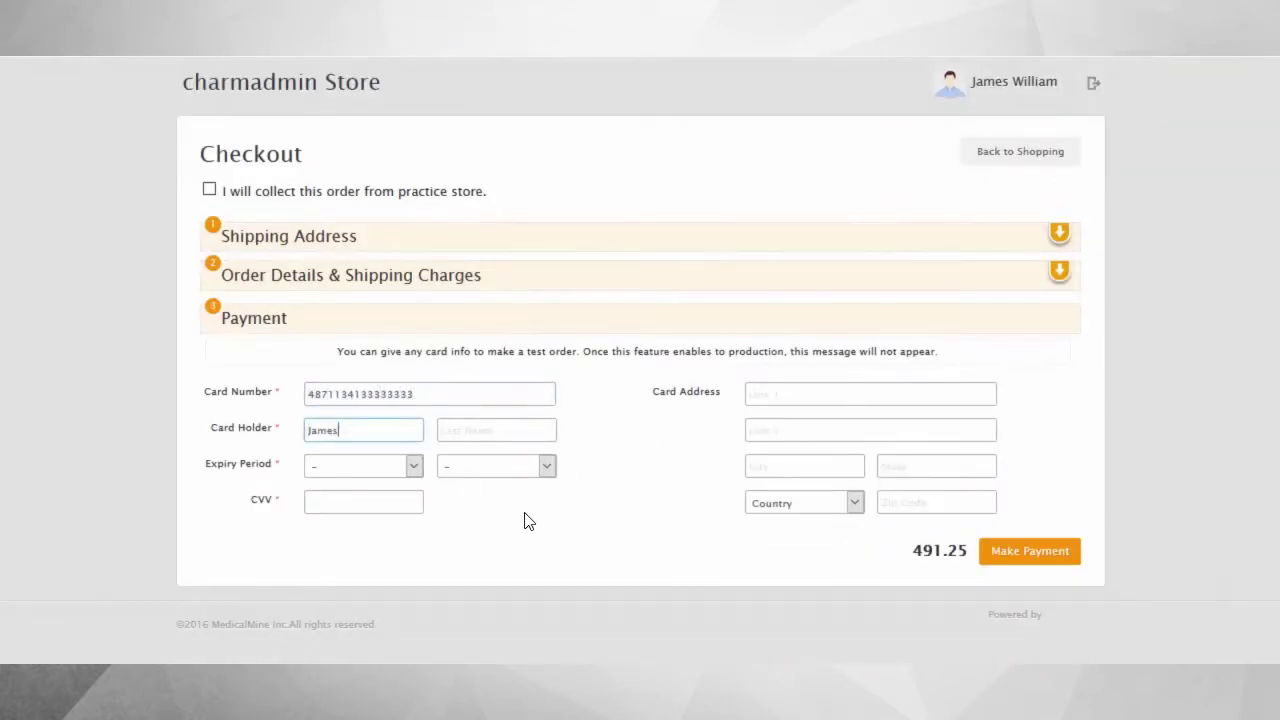
key("Tab")
type("Wil")
left_click(363, 466)
left_click(377, 443)
left_click(496, 466)
left_click(480, 194)
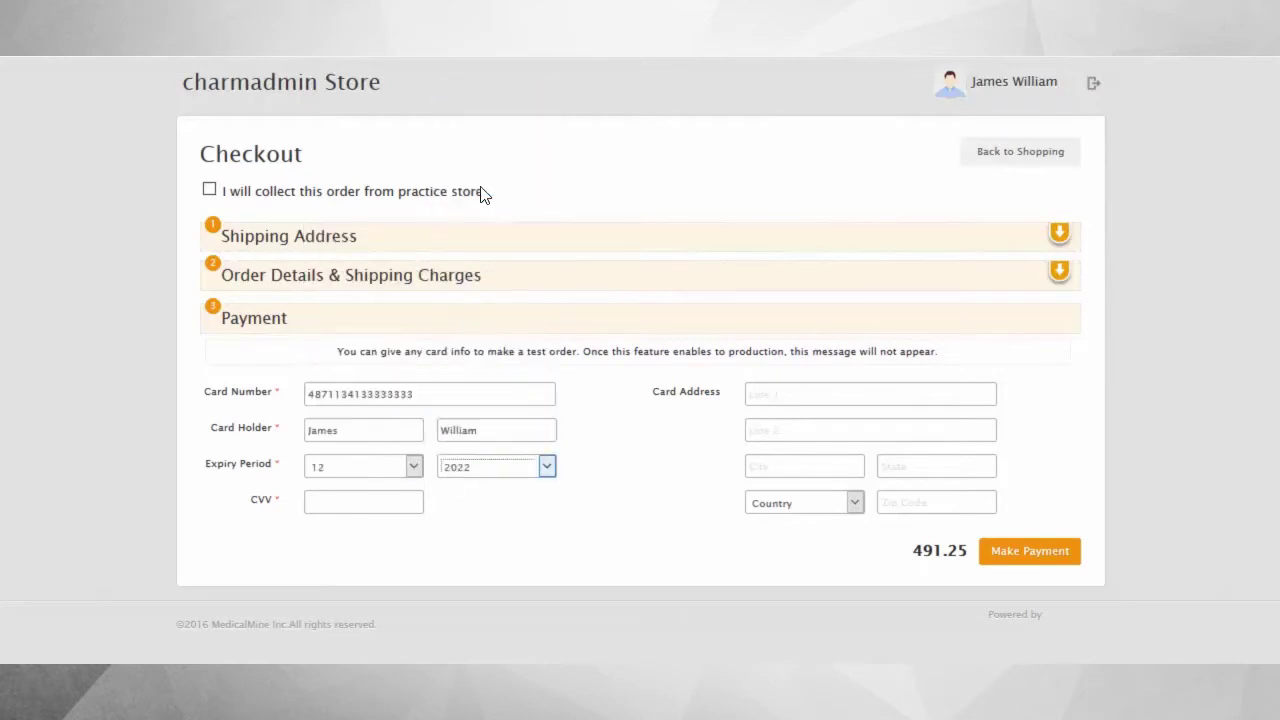
key("Tab")
type("123")
left_click(1033, 552)
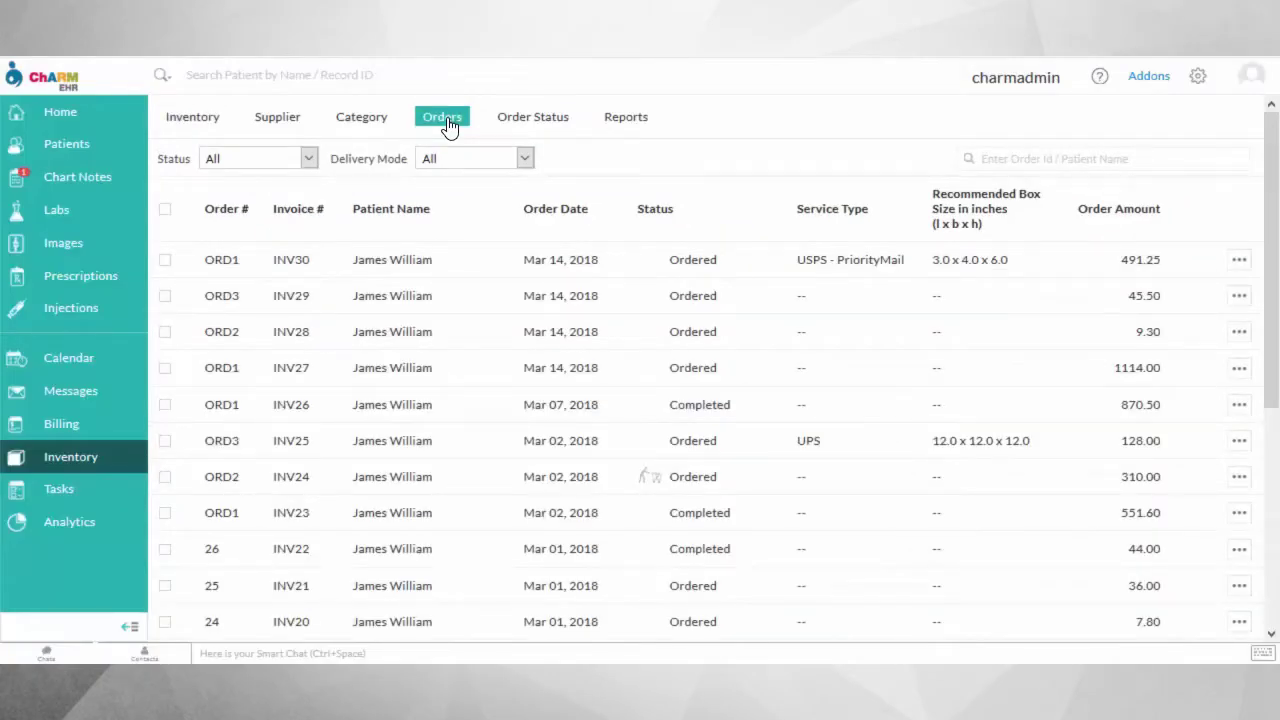
View order ORD1/INV30's Order Info and the inventory list showing 41 units of 5HTP to deliver.
left_click(738, 273)
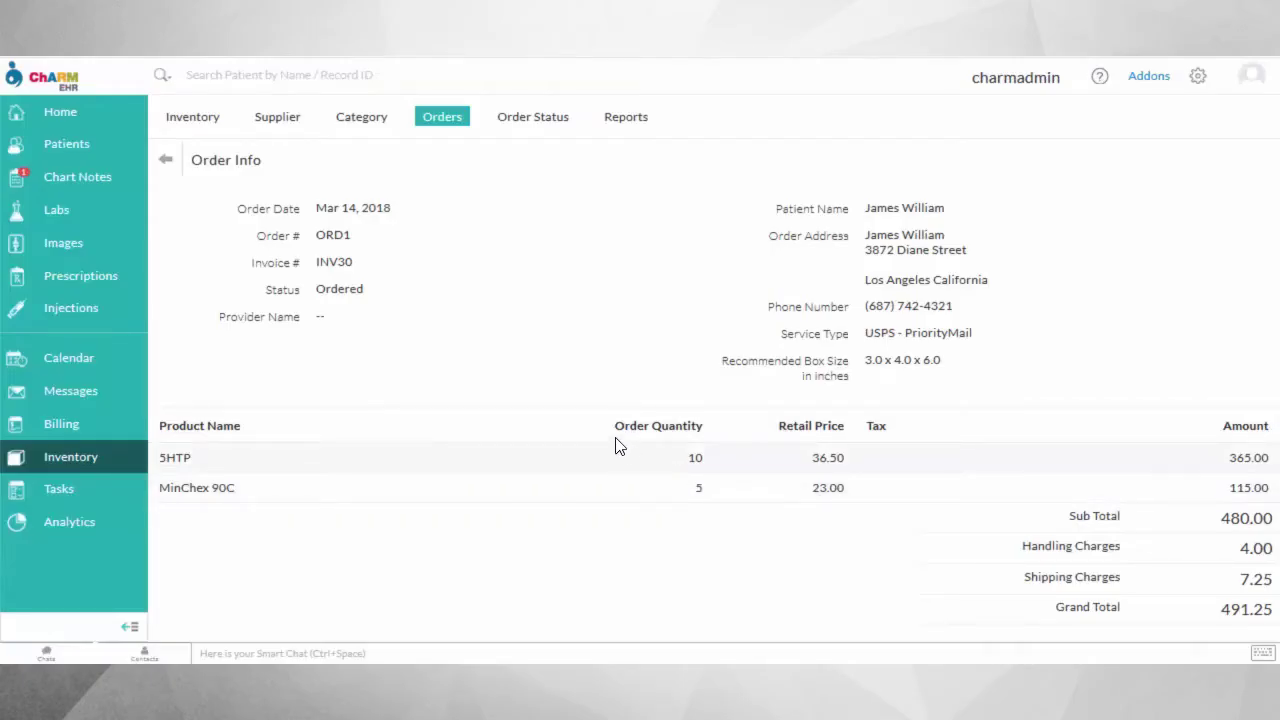
left_click(204, 126)
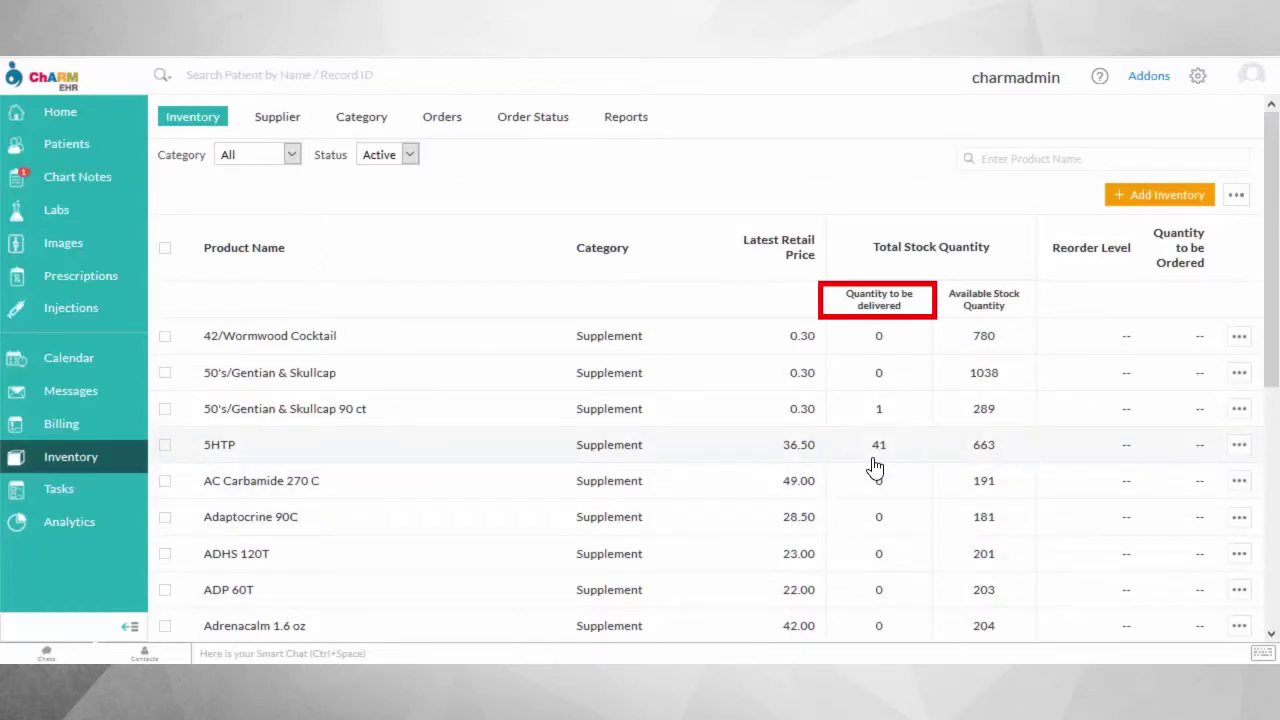
left_click(436, 120)
Change order ORD1's status to Completed and check the updated 5HTP stock quantities.
left_click(1239, 260)
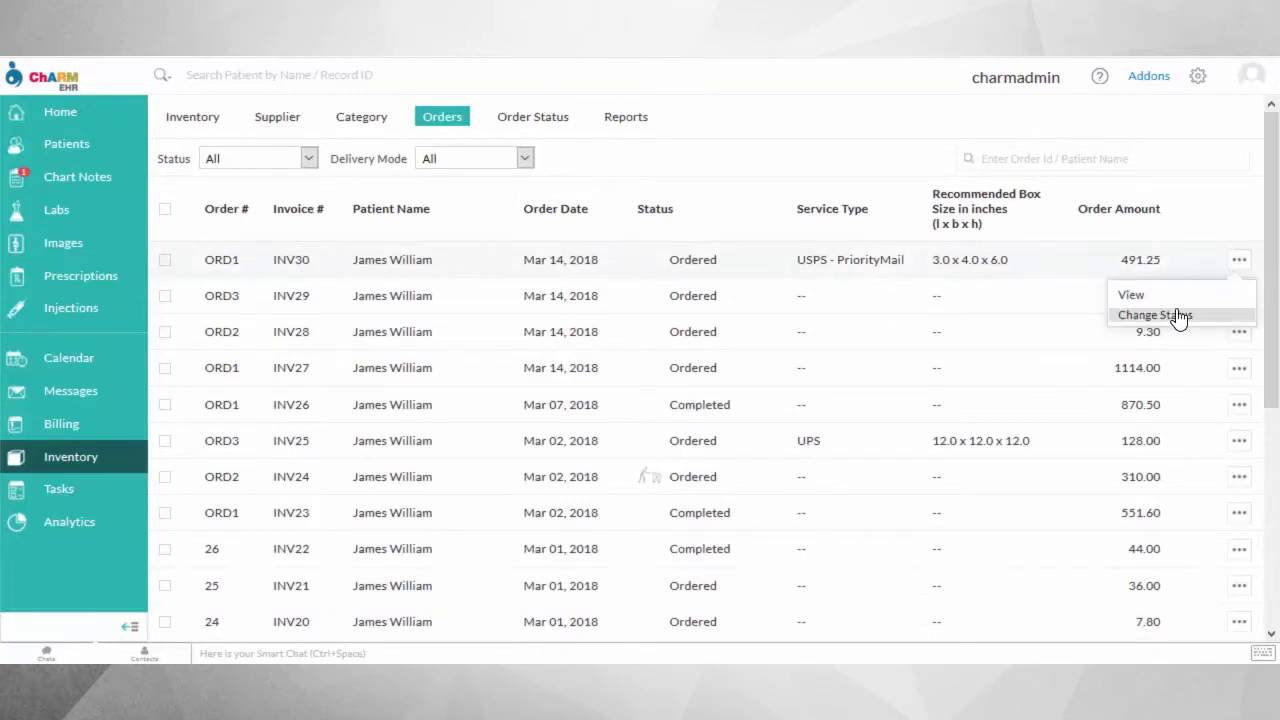
left_click(1177, 316)
left_click(728, 370)
left_click(688, 483)
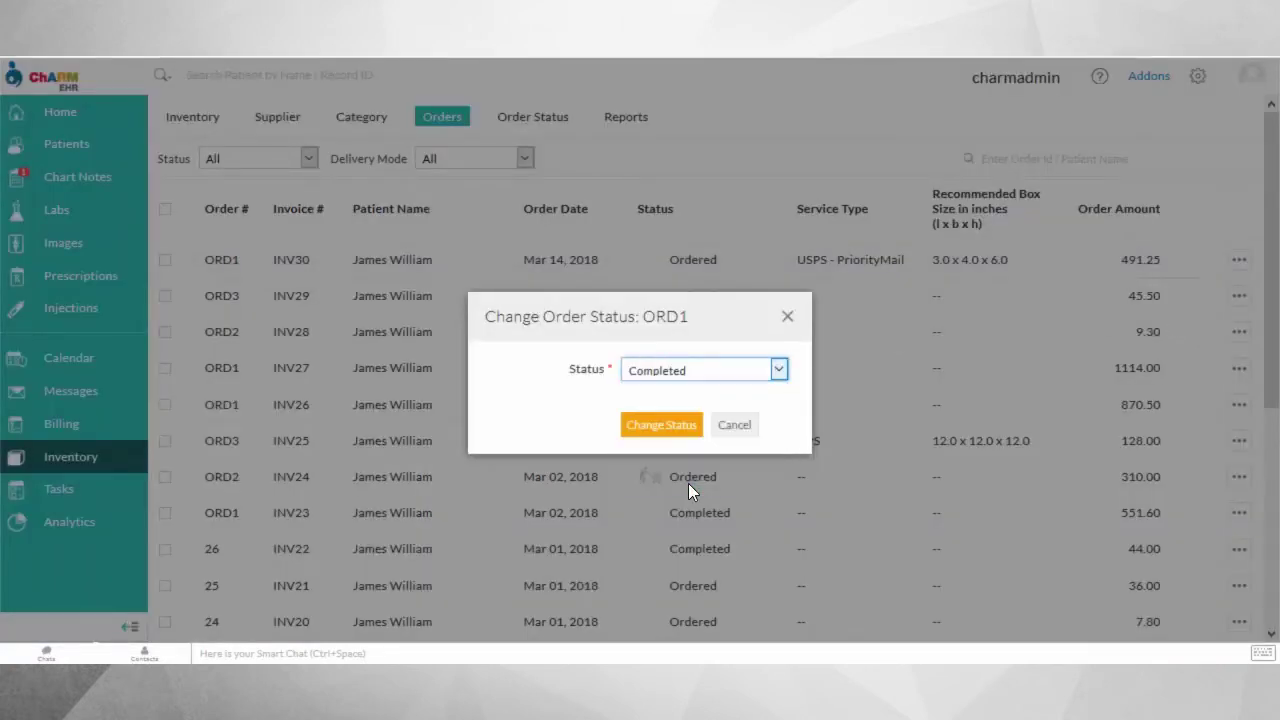
left_click(666, 428)
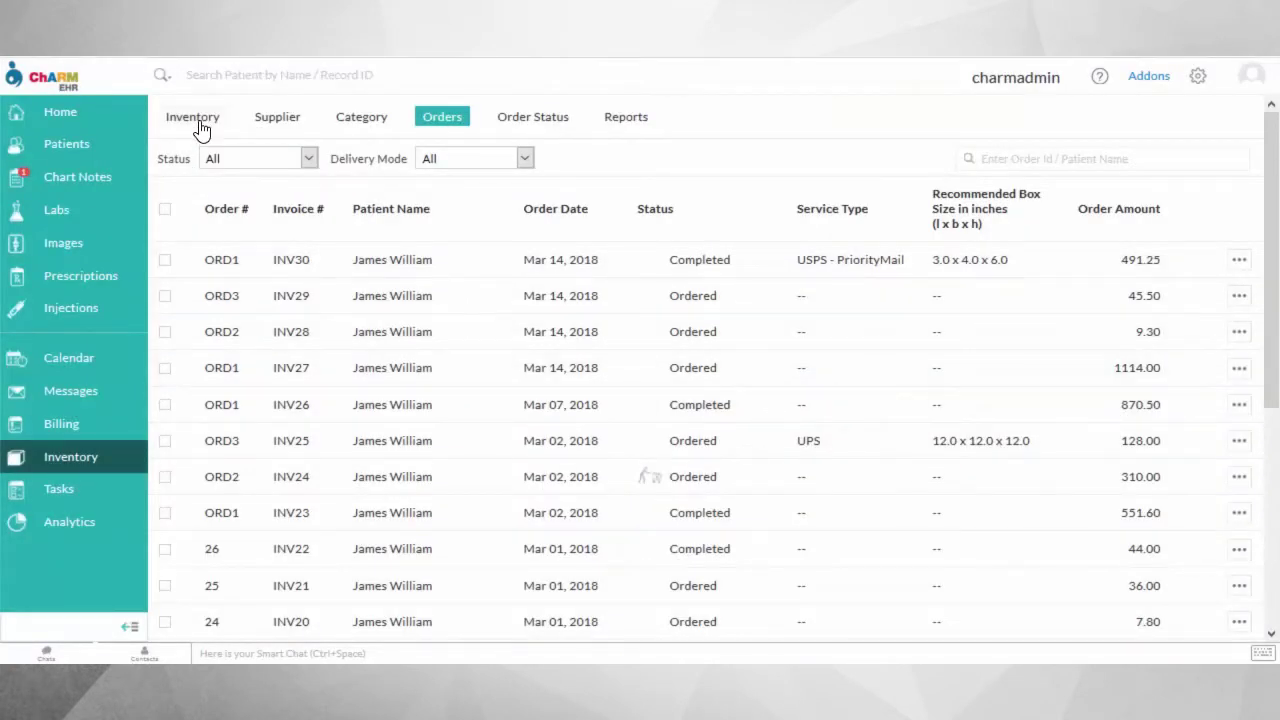
left_click(199, 123)
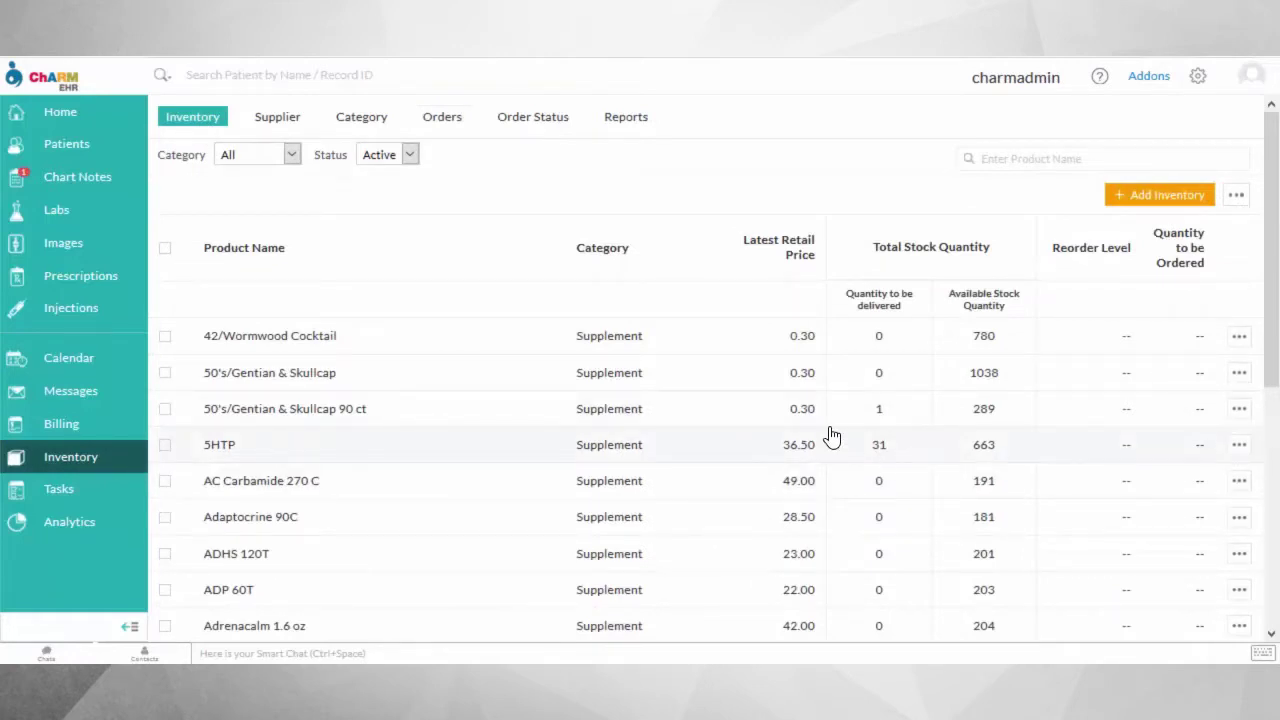
left_click(442, 120)
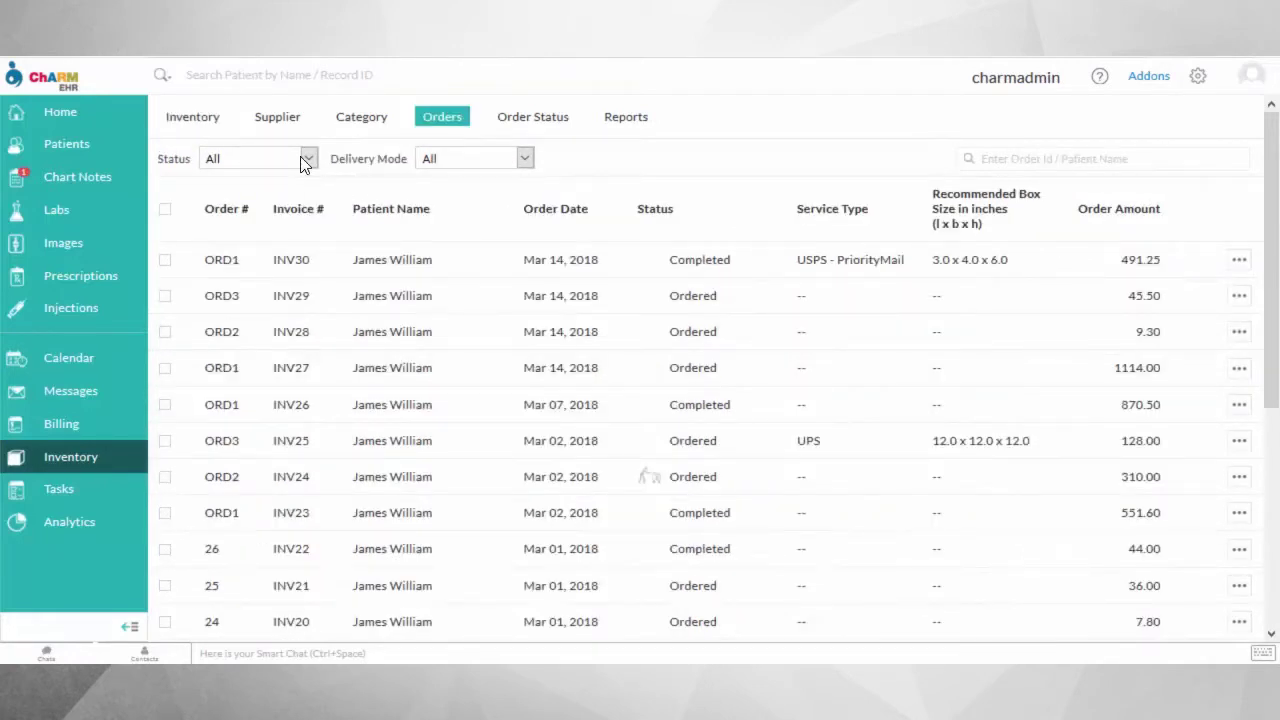
Filter the orders list to Completed orders, then back to all statuses.
left_click(302, 158)
left_click(255, 233)
left_click(295, 160)
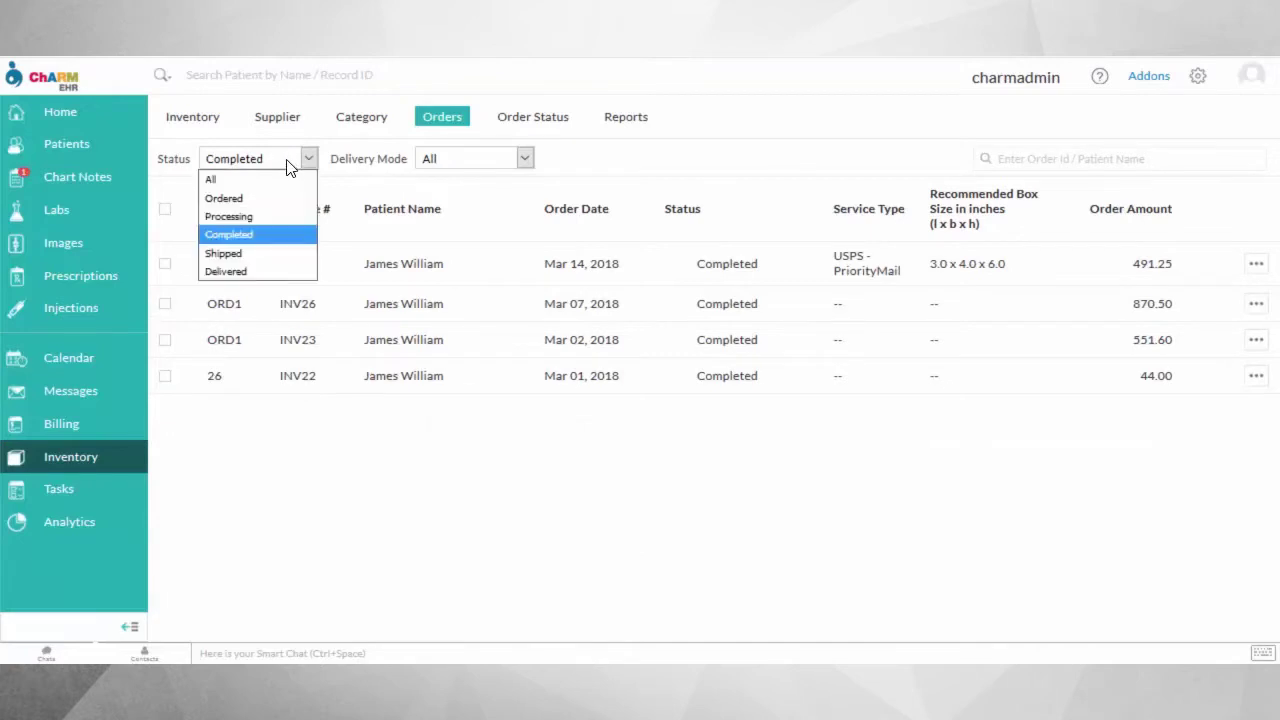
left_click(215, 177)
Filter orders by Shipping, then Pick up, then all delivery modes, and view the order statuses table.
left_click(518, 160)
left_click(463, 198)
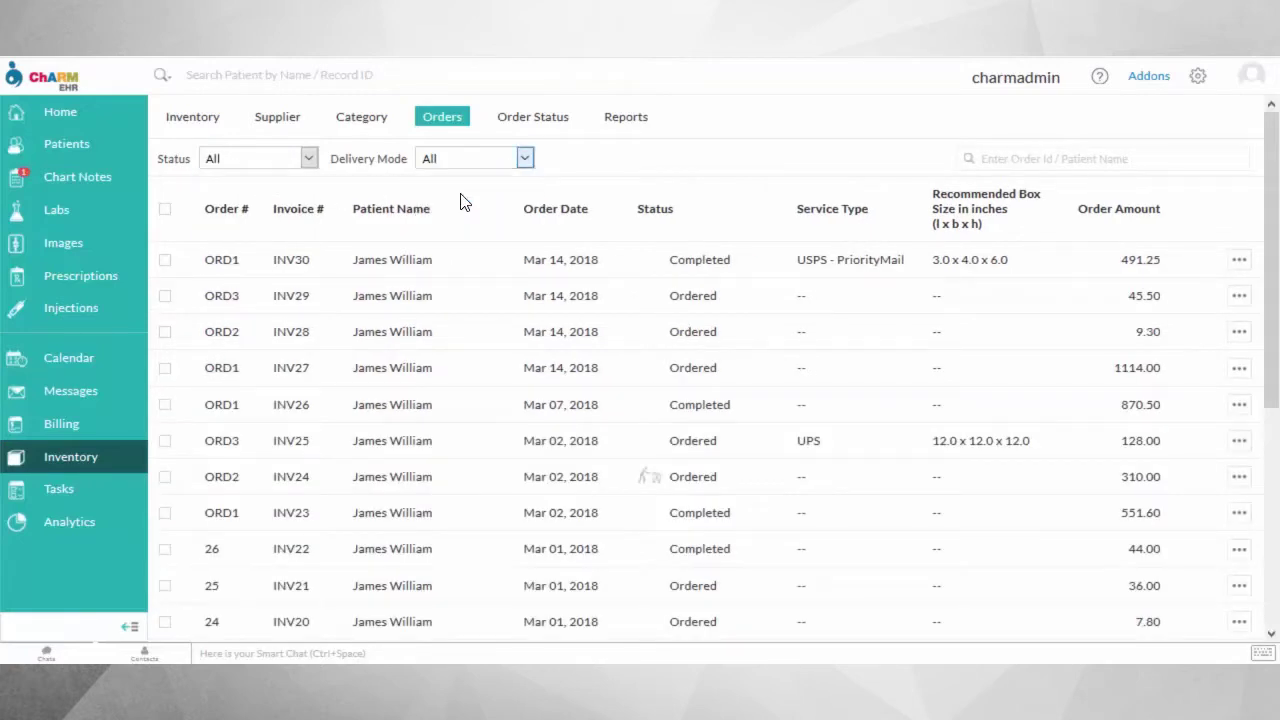
left_click(523, 158)
left_click(452, 216)
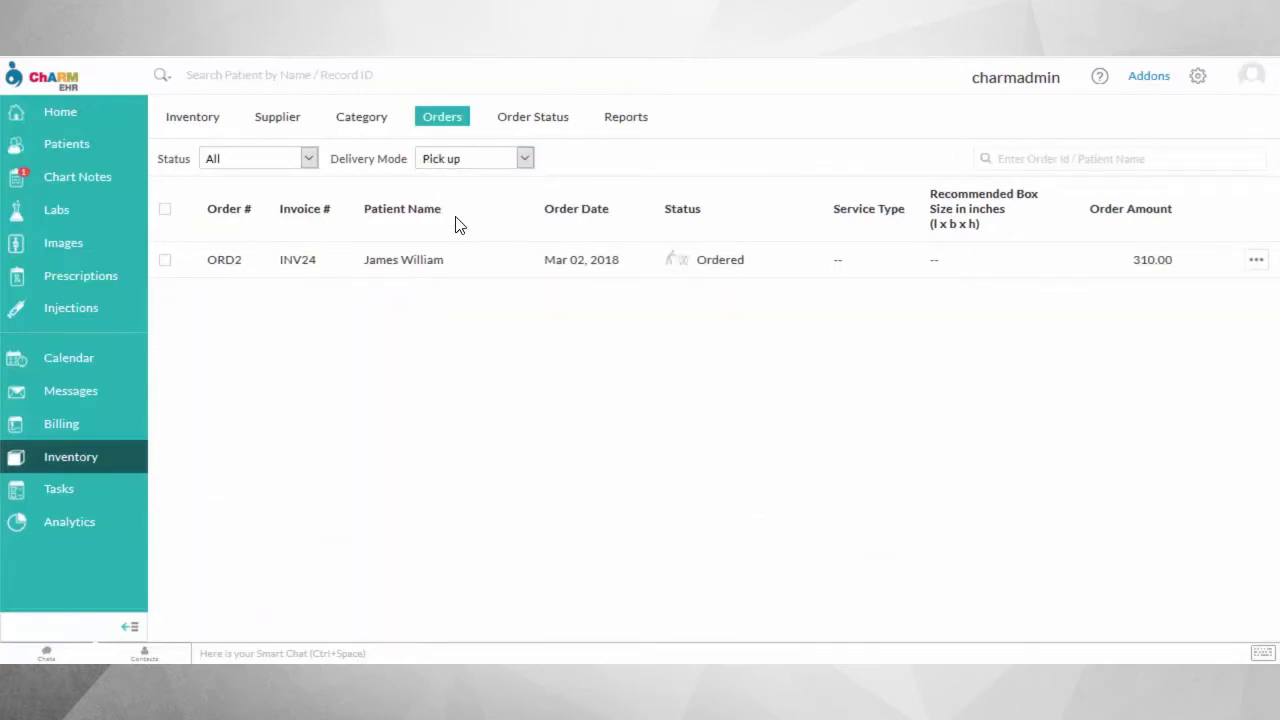
left_click(508, 160)
left_click(466, 180)
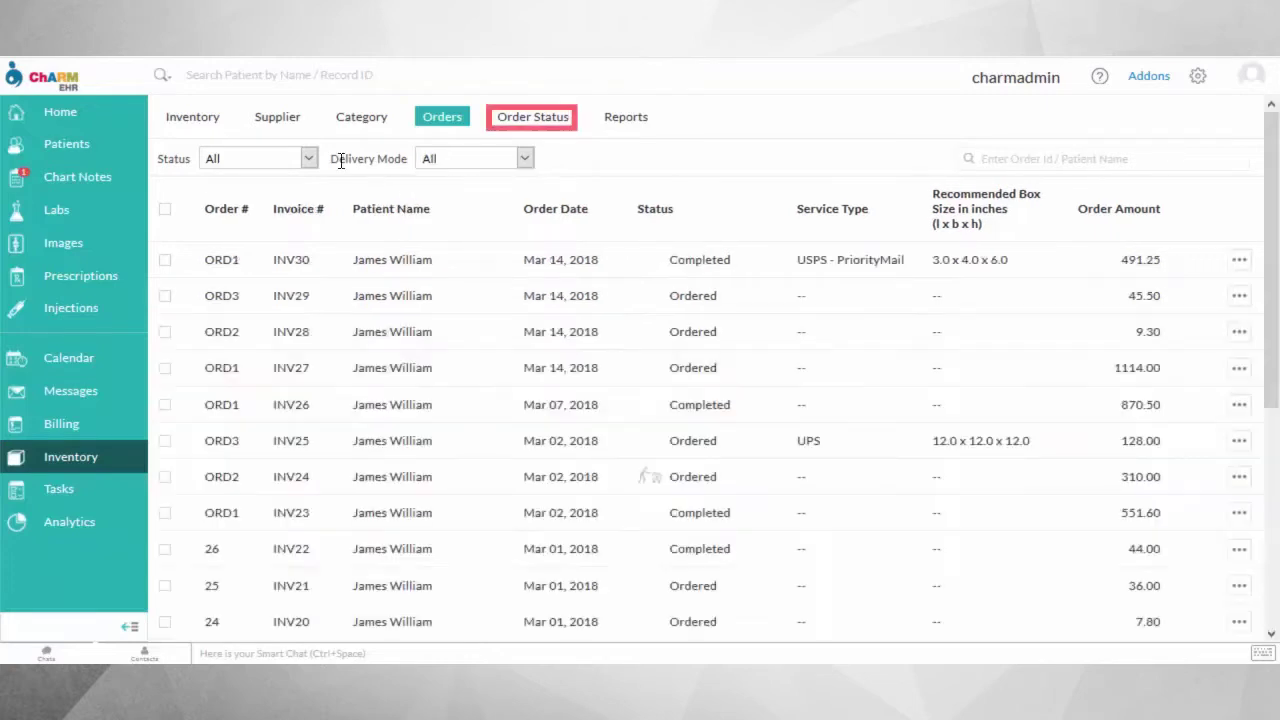
left_click(535, 127)
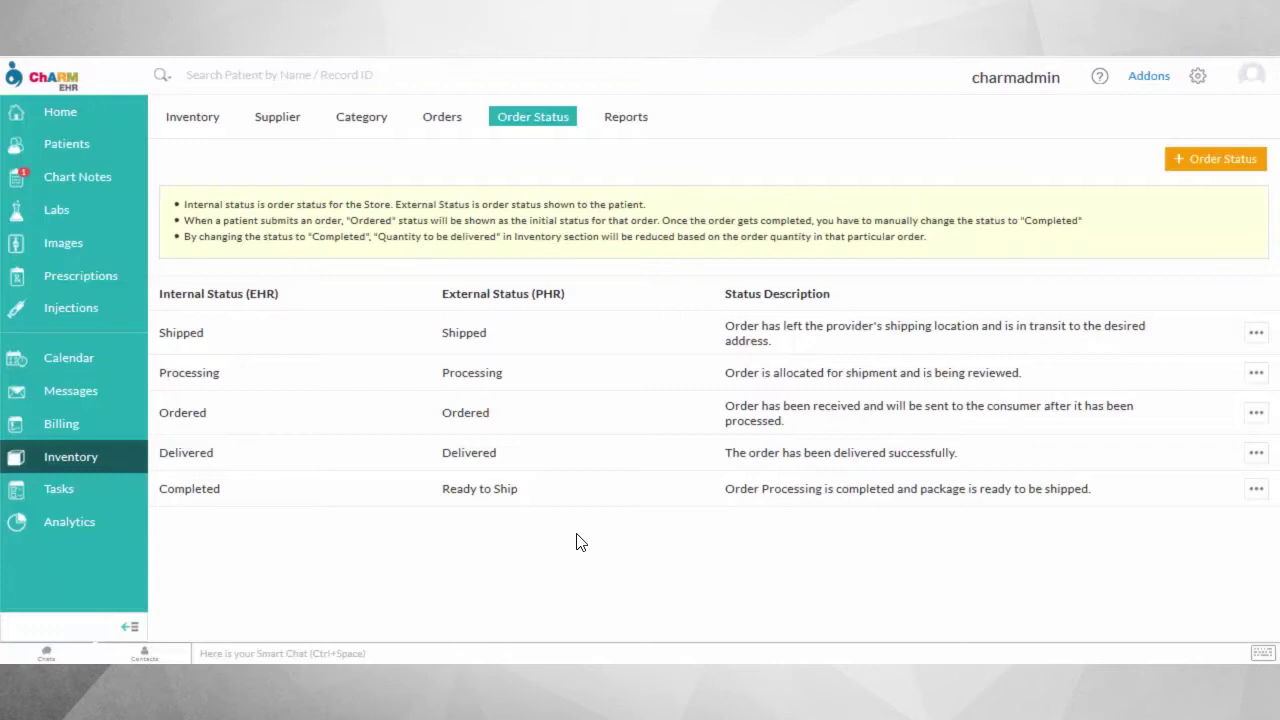
Open invoice INV30 in Billing > Invoices to confirm it is fully paid with nothing due.
left_click(60, 434)
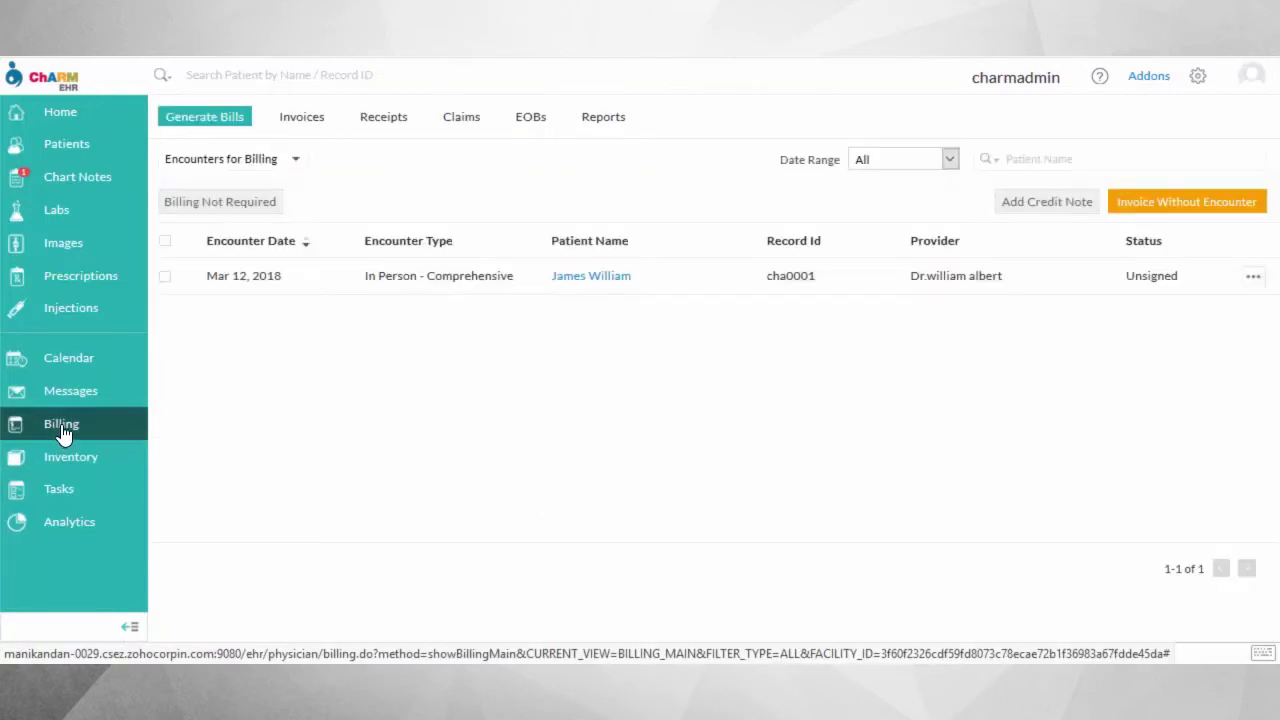
left_click(304, 125)
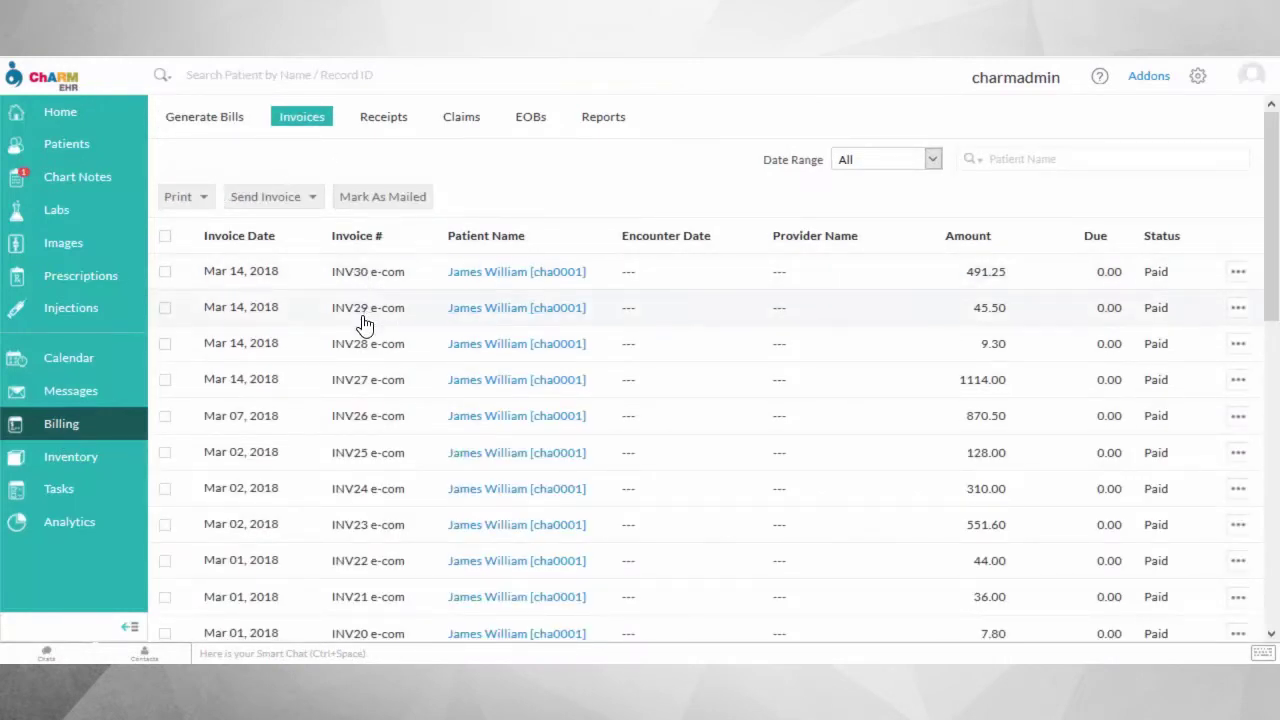
left_click(824, 285)
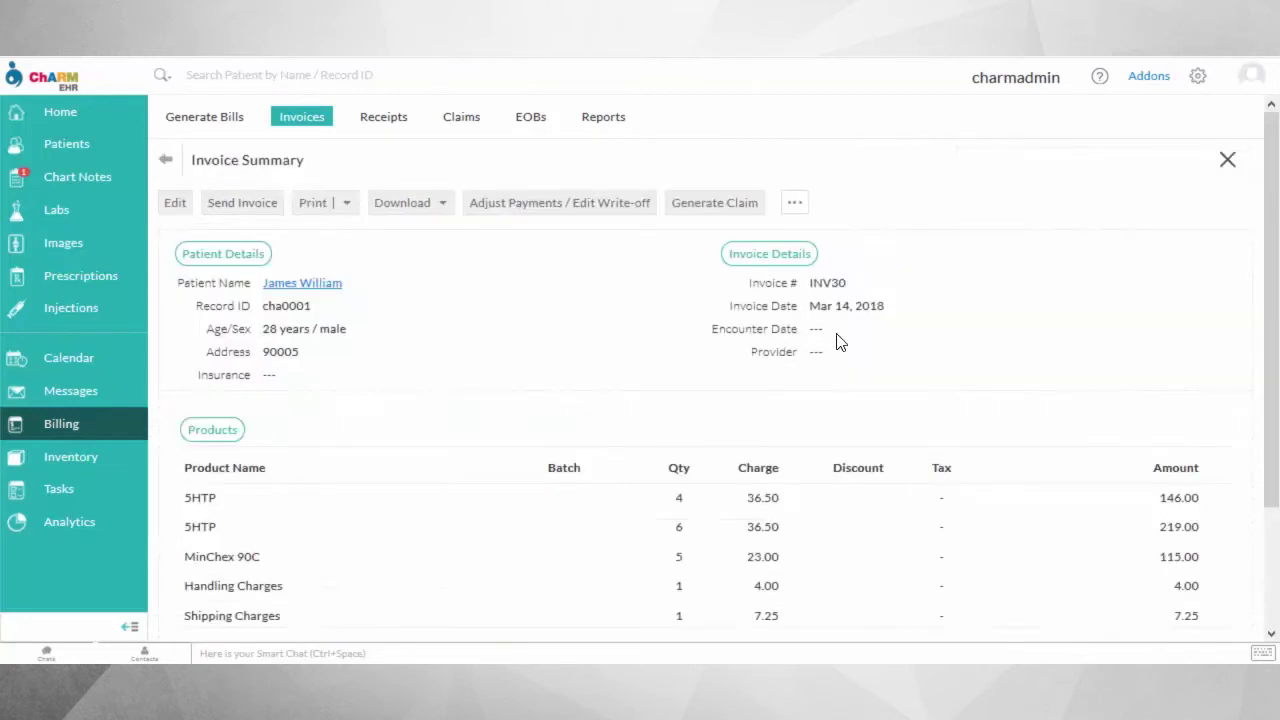
scroll(745, 518, "down", 1)
scroll(503, 548, "down", 3)
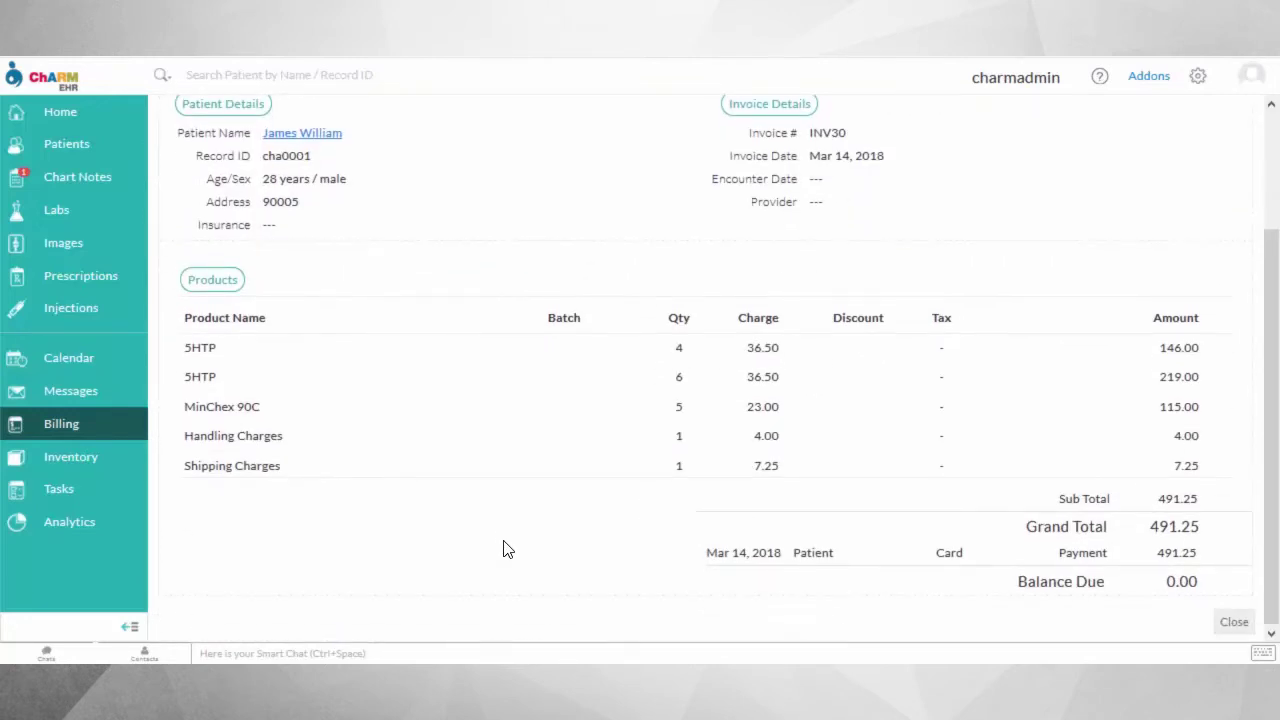
scroll(505, 548, "up", 4)
left_click(163, 165)
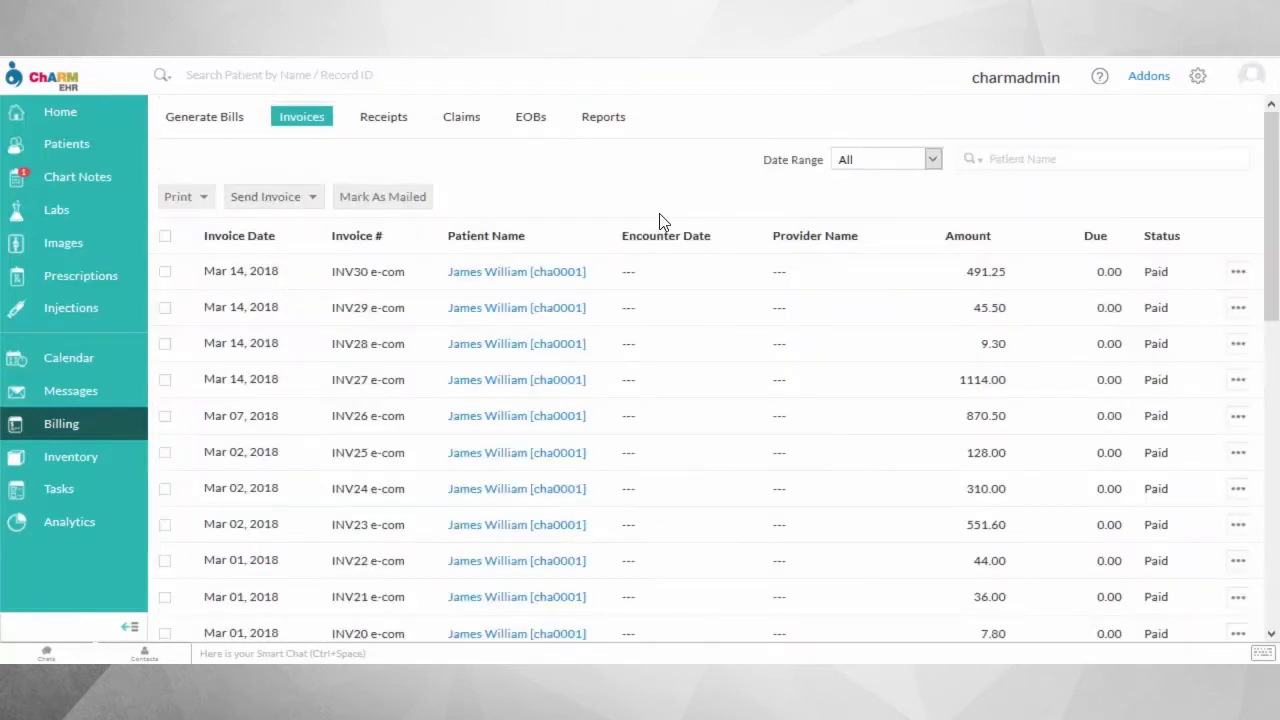
Filter the invoices list to E-Commerce Invoice entries, then clear the filter.
left_click(975, 160)
left_click(1037, 484)
left_click(1118, 170)
left_click(1062, 196)
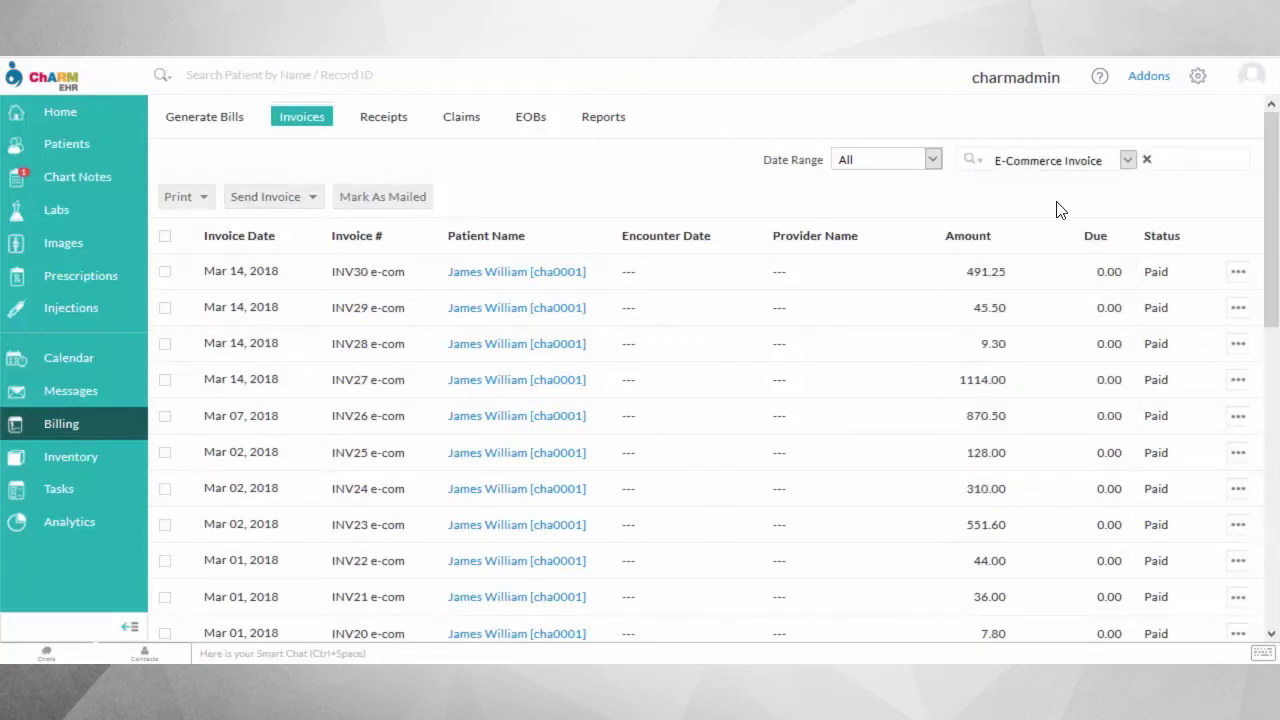
left_click(1147, 160)
On the Receipts list, filter by E-Commerce Receipt type, then clear the filter.
left_click(382, 122)
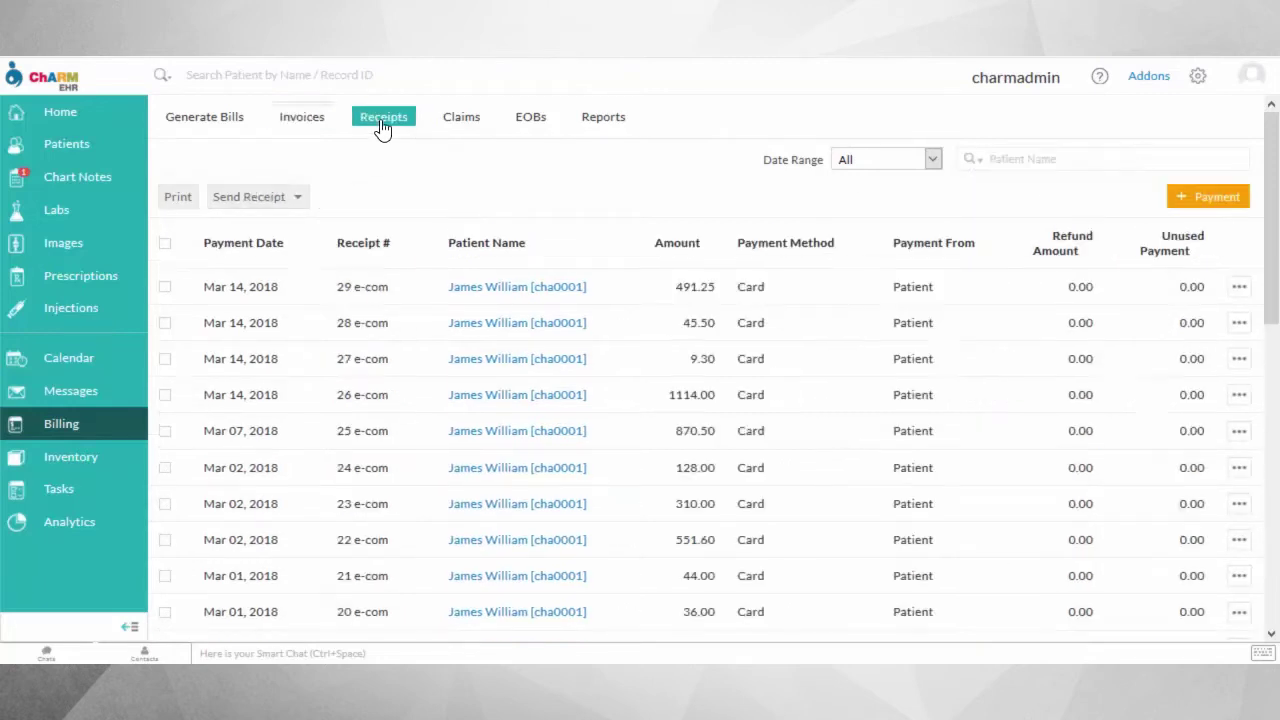
left_click(974, 162)
left_click(995, 387)
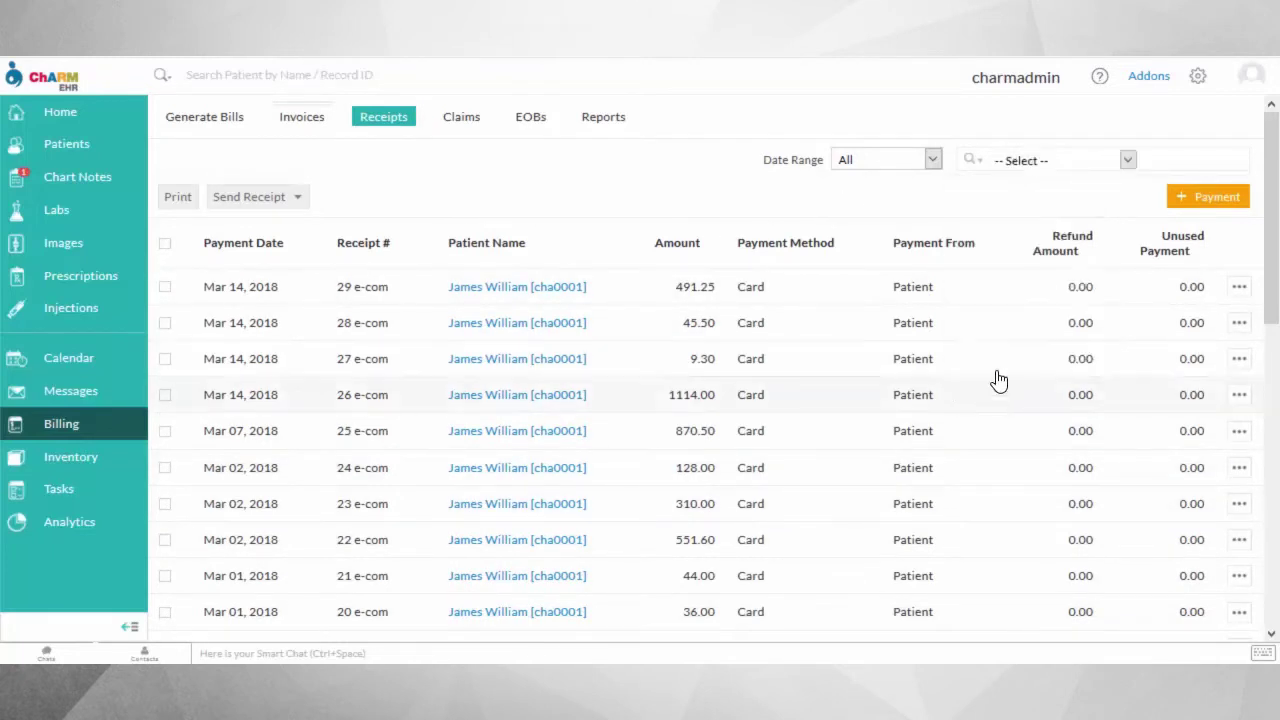
left_click(1060, 160)
left_click(1046, 194)
left_click(1147, 161)
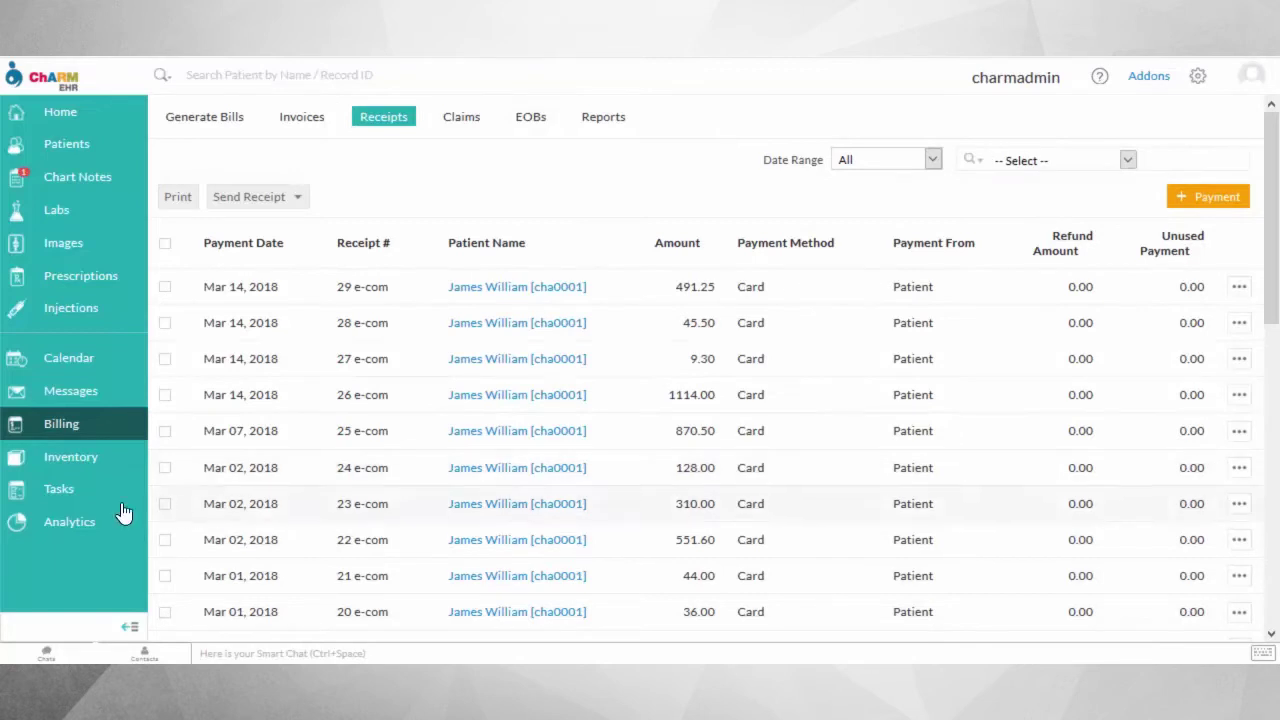
Open Inventory's E-Commerce Order List report for Mar 01 to Mar 14, 2018, and browse its results.
left_click(83, 460)
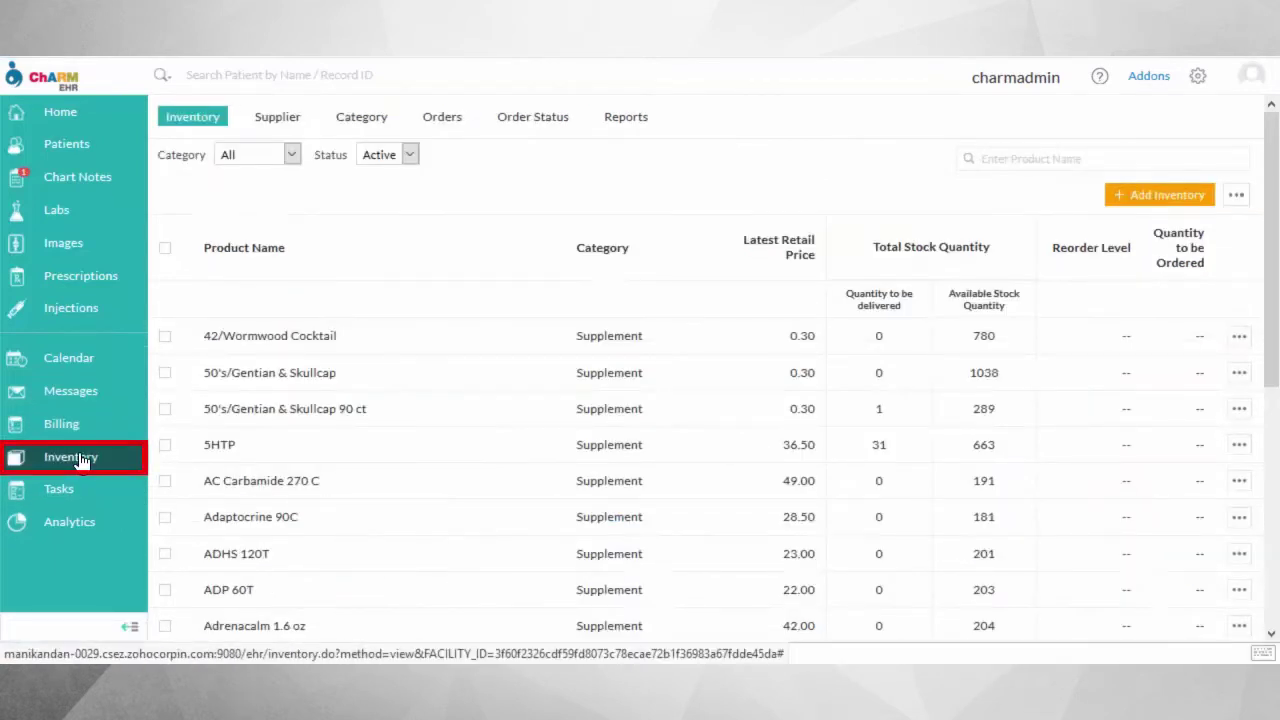
left_click(638, 128)
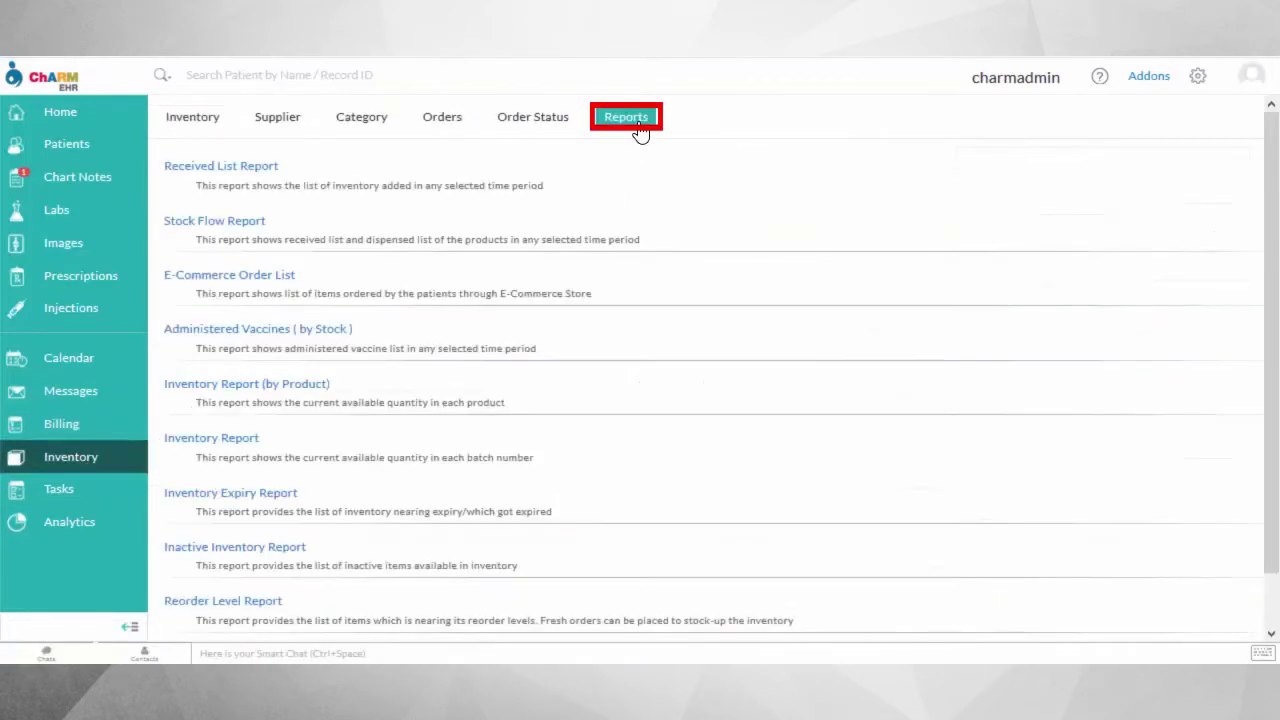
left_click(284, 293)
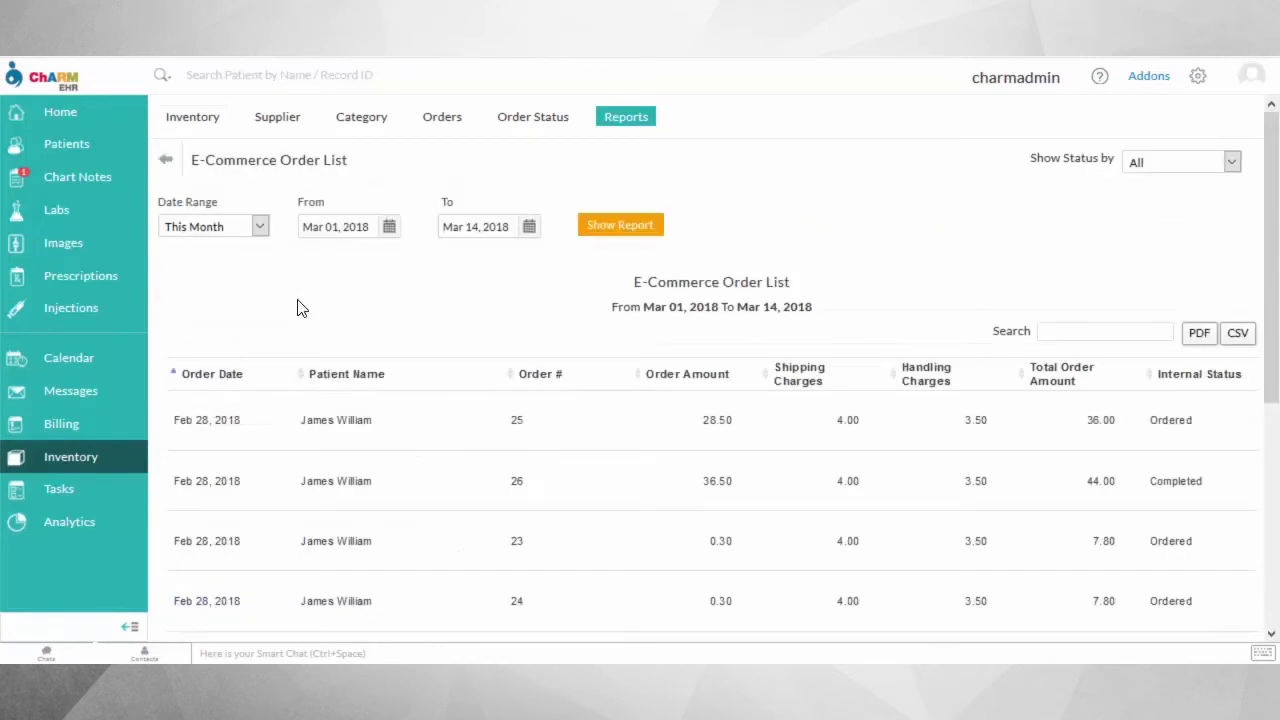
scroll(429, 443, "down", 3)
scroll(505, 580, "down", 4)
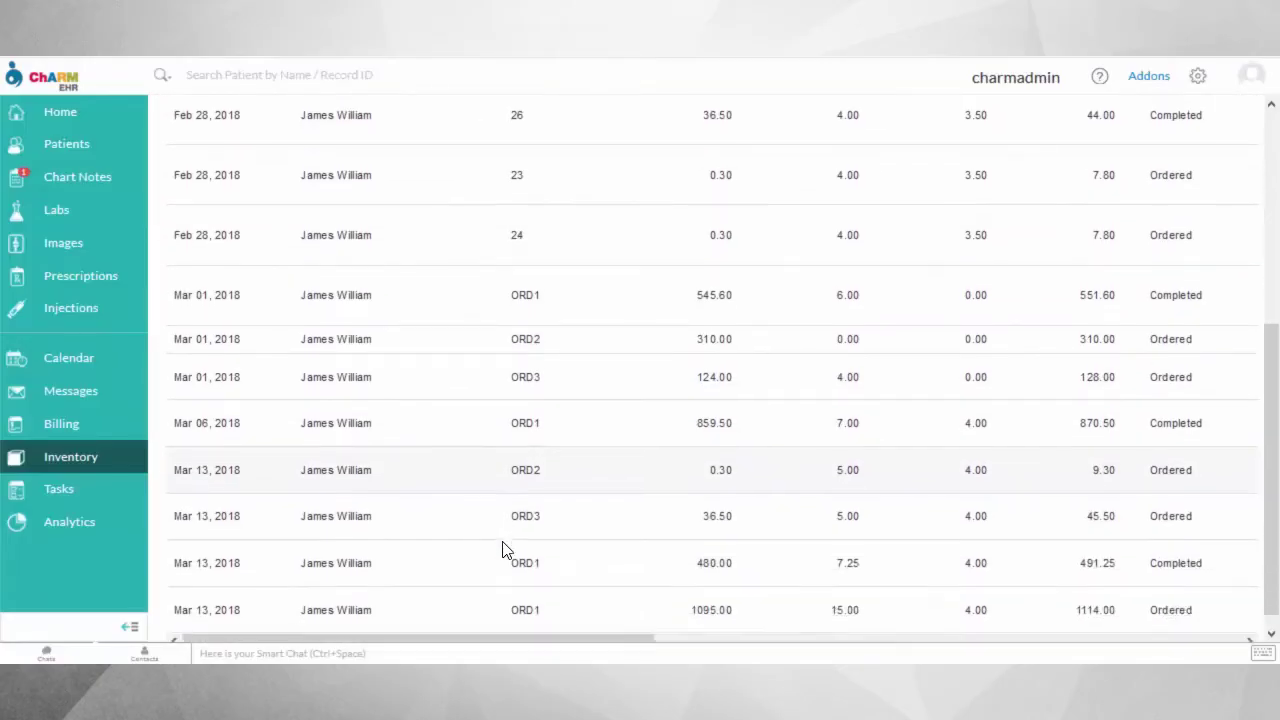
left_click_drag(490, 624, 1089, 620)
scroll(1043, 497, "up", 5)
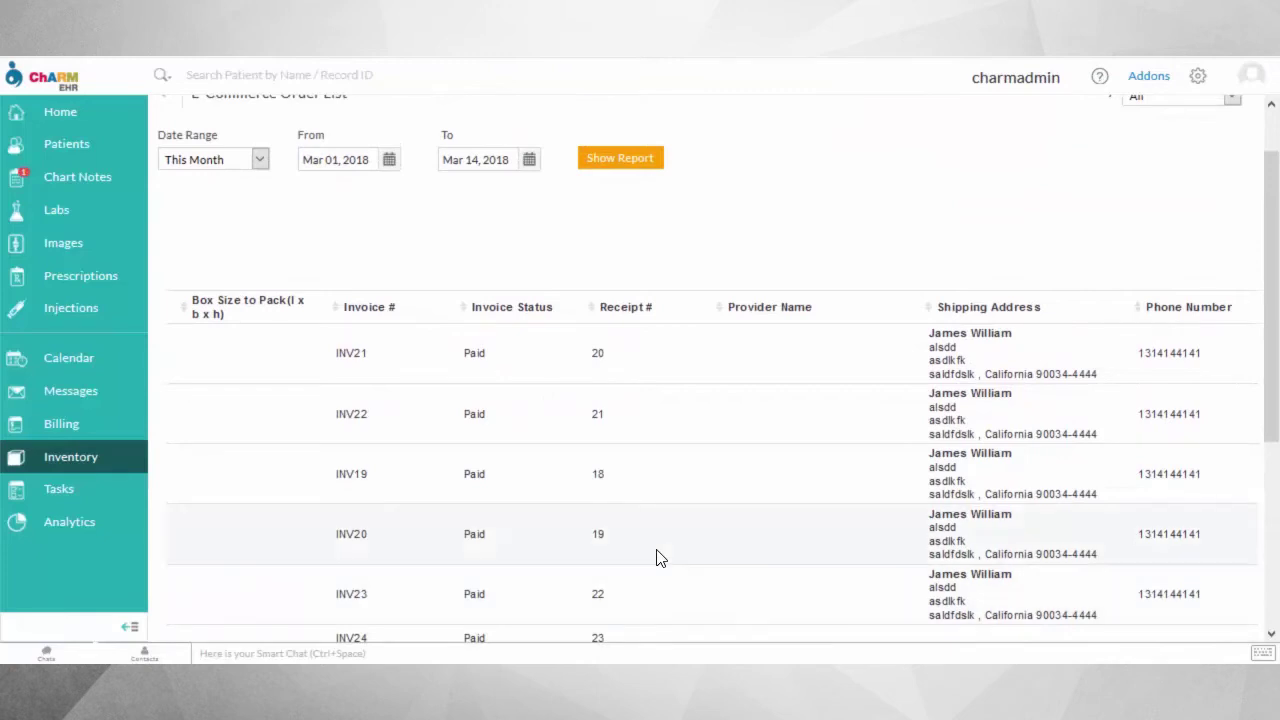
scroll(645, 492, "down", 3)
scroll(660, 485, "down", 2)
left_click_drag(807, 627, 203, 620)
scroll(548, 447, "up", 5)
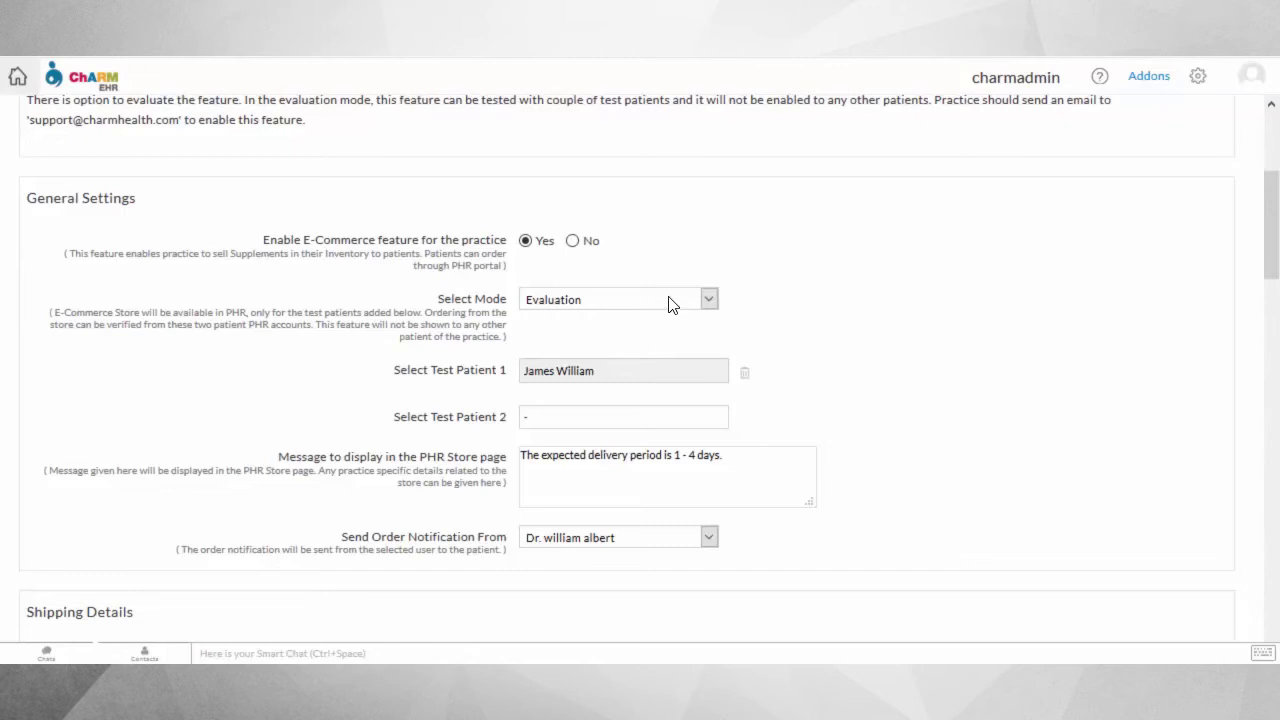
Set the e-commerce store's Select Mode to Production.
left_click(670, 302)
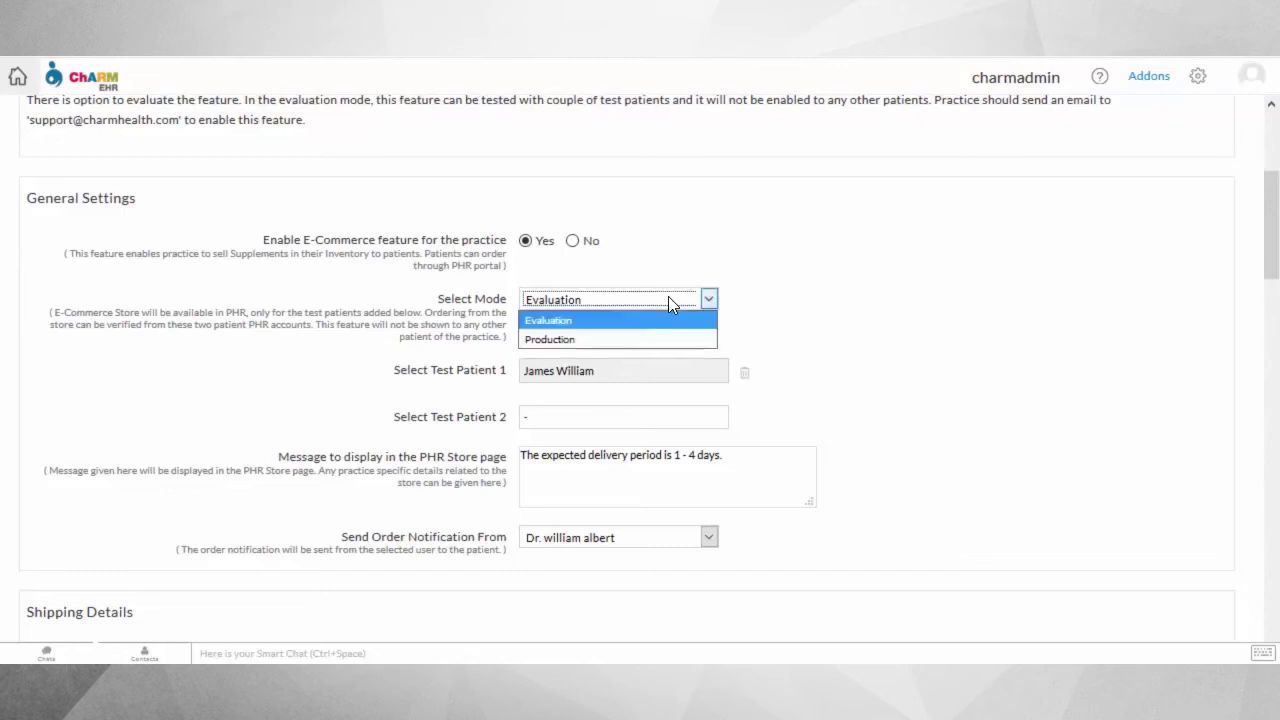
left_click(614, 340)
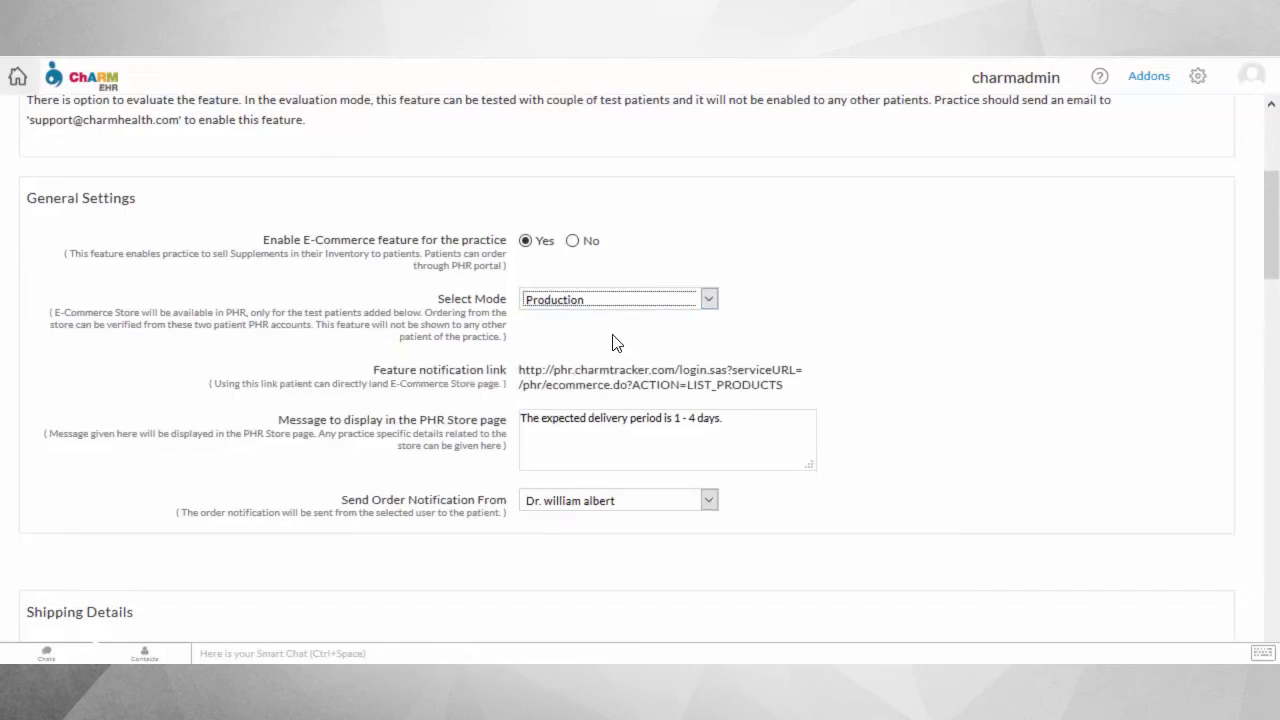